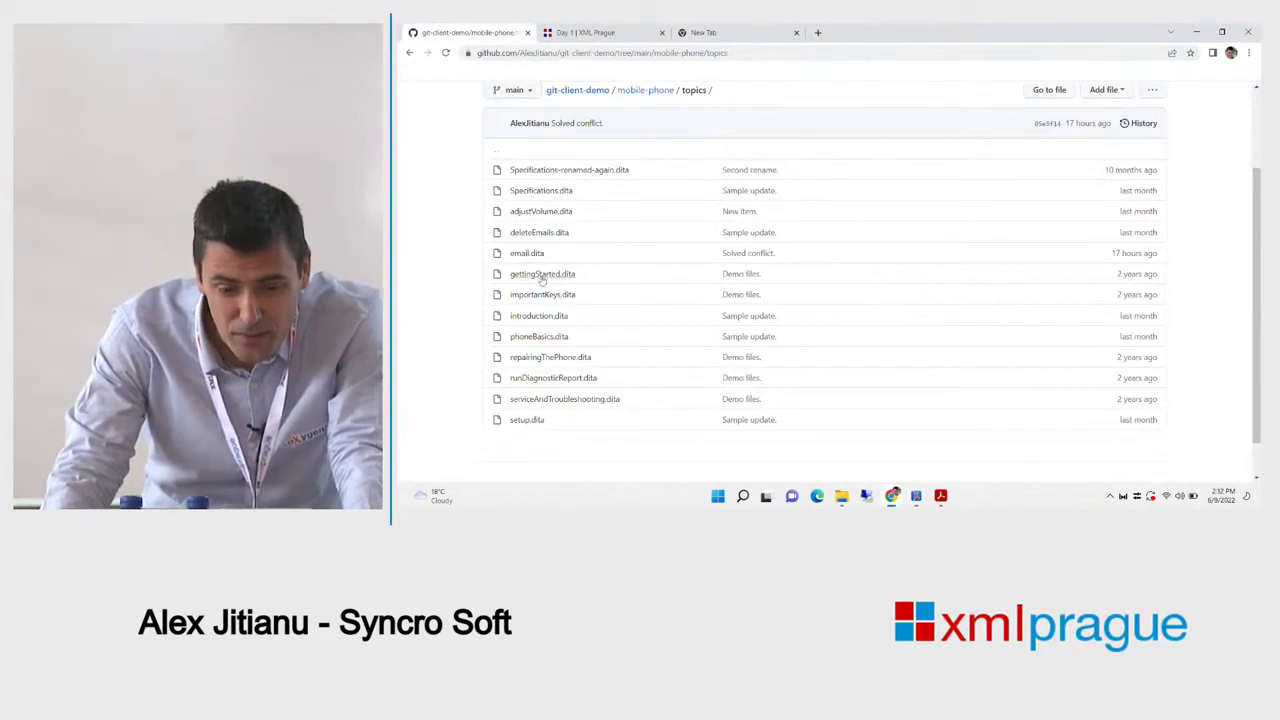
On GitHub, open gettingStarted.dita and append ' change' to its title
{"action": "left_click", "coordinate": [545, 276]}
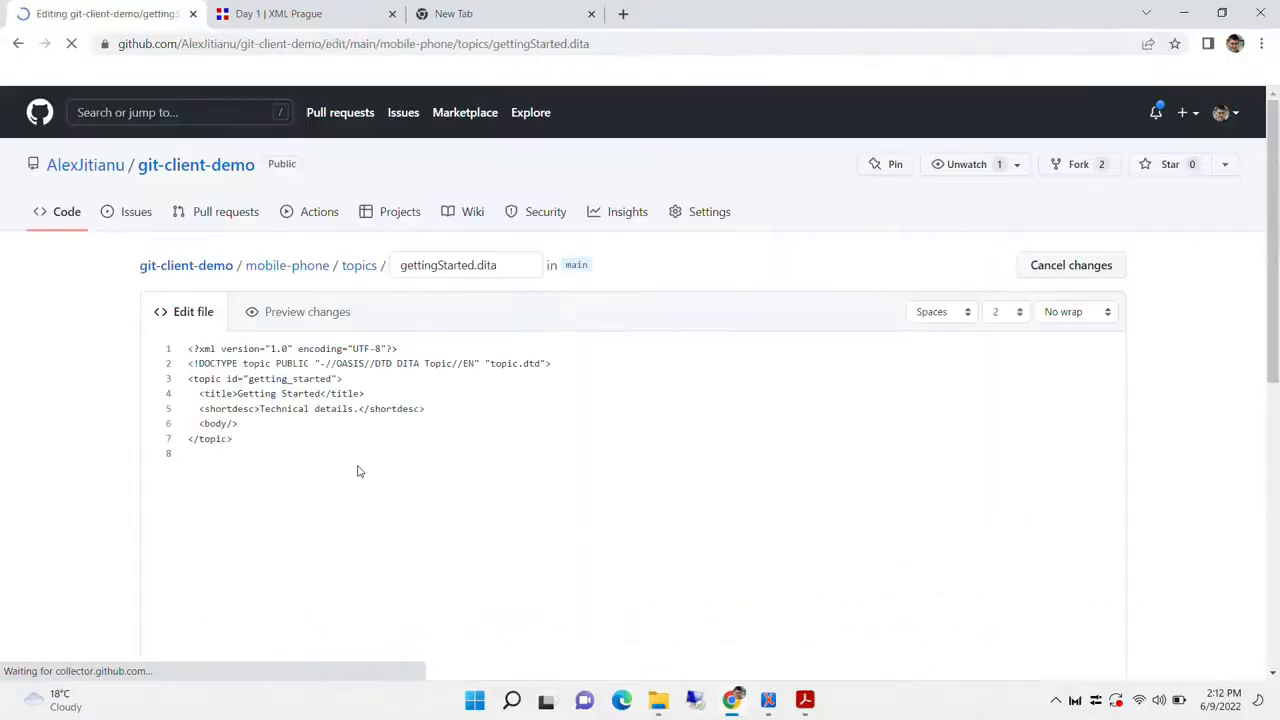
{"action": "left_click", "coordinate": [322, 393]}
{"action": "type", "text": "chanfe"}
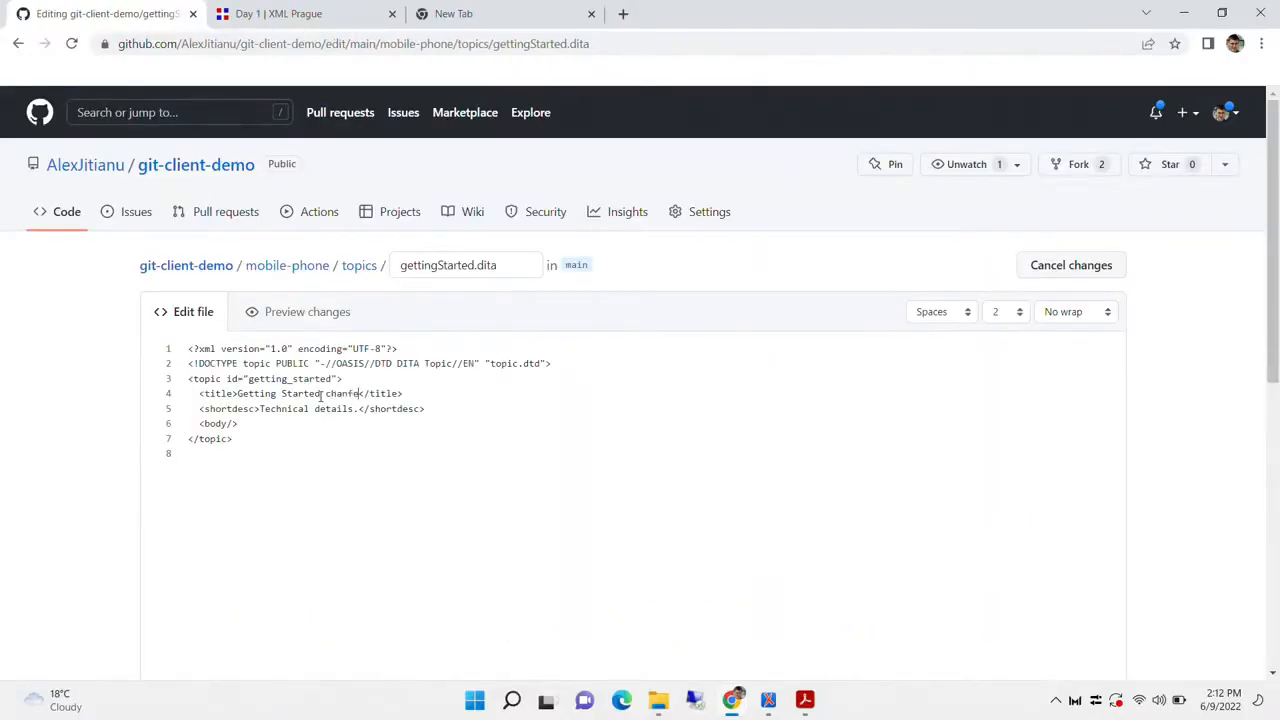
{"action": "key", "text": "BackSpace"}
{"action": "key", "text": "BackSpace"}
{"action": "type", "text": "ge"}
Commit the title change to main and return to Oxygen XML Editor
{"action": "scroll", "coordinate": [49, 509], "scroll_direction": "down", "scroll_amount": 5}
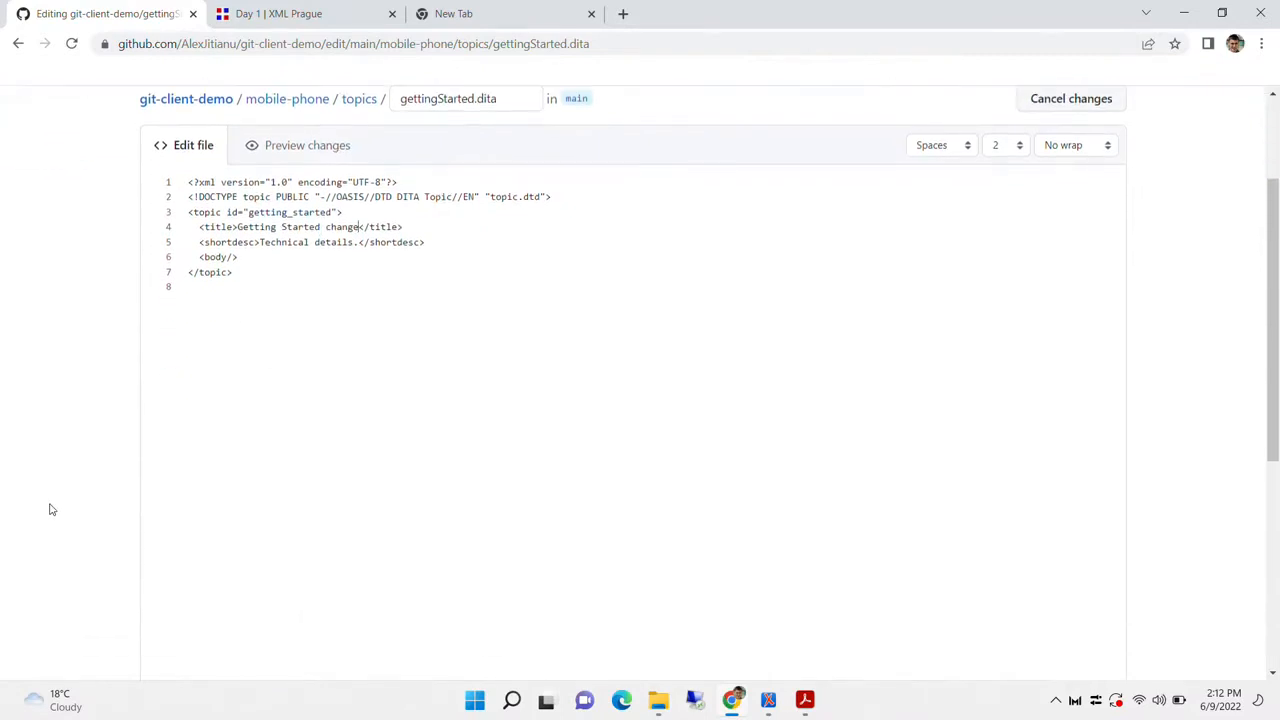
{"action": "scroll", "coordinate": [645, 625], "scroll_direction": "down", "scroll_amount": 2}
{"action": "left_click", "coordinate": [268, 539]}
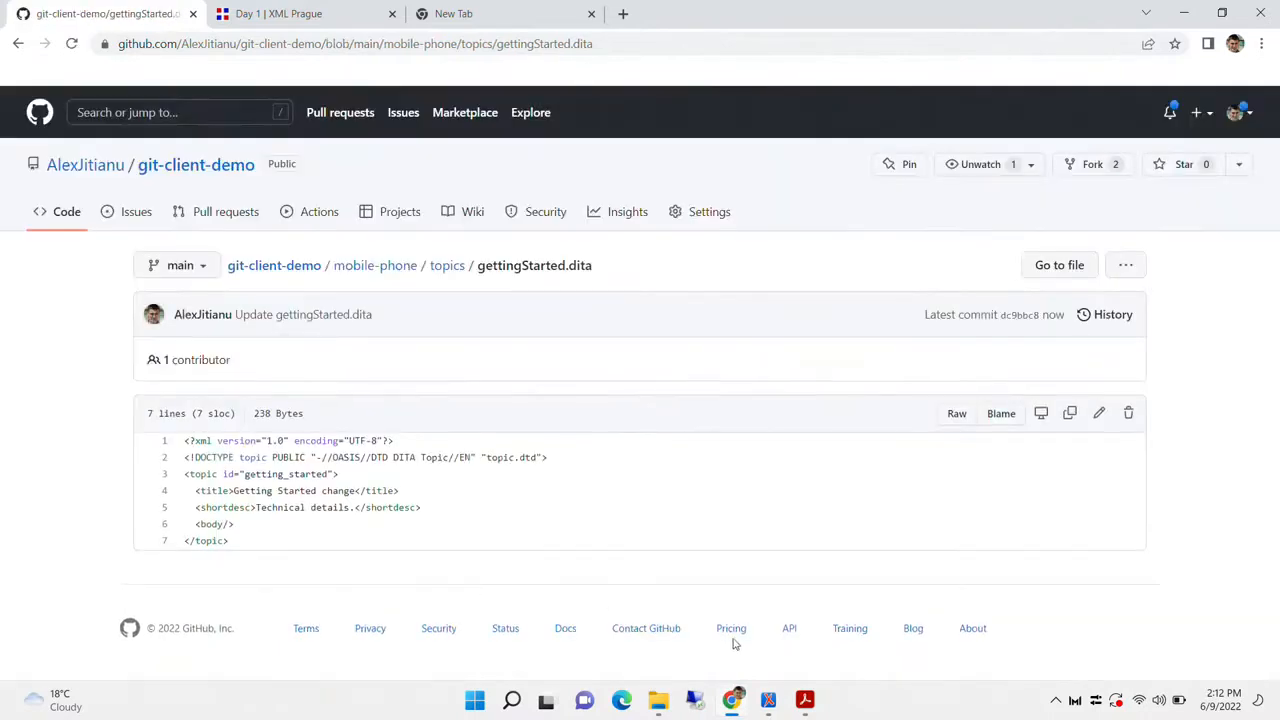
{"action": "left_click", "coordinate": [774, 710]}
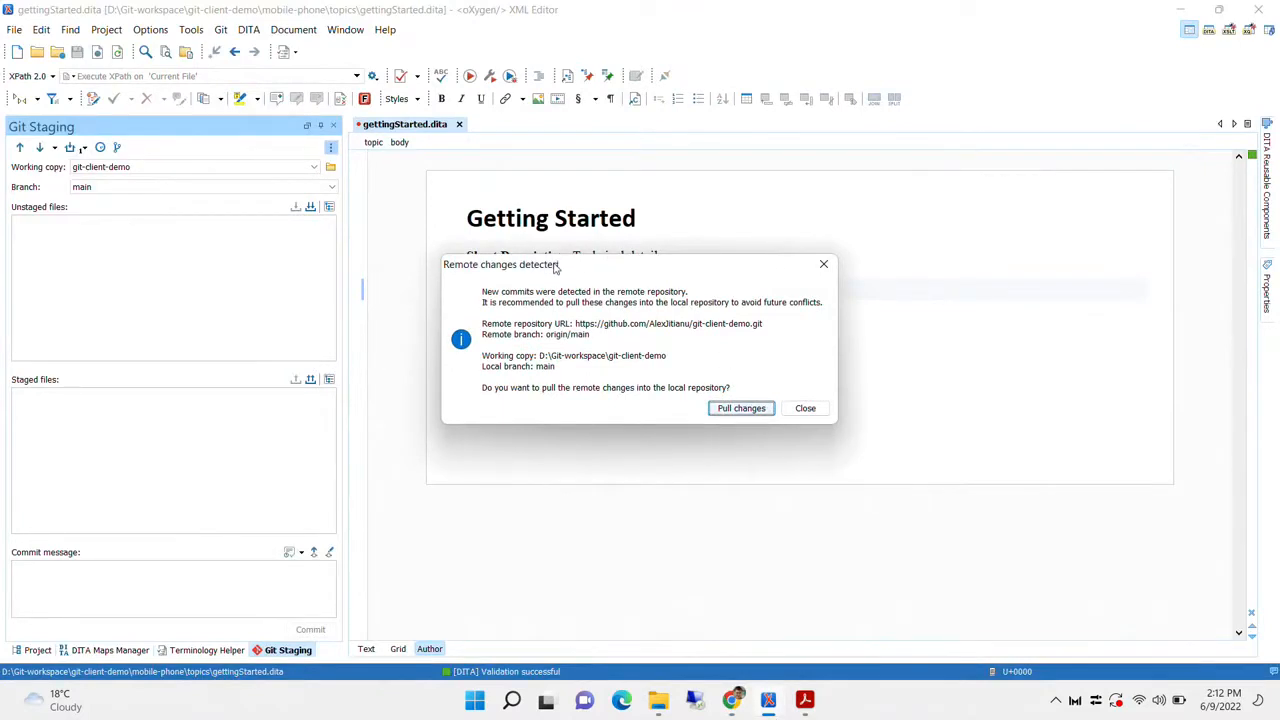
Pull the remote title commit into the local git-client-demo repository
{"action": "left_click_drag", "start_coordinate": [556, 268], "coordinate": [530, 245]}
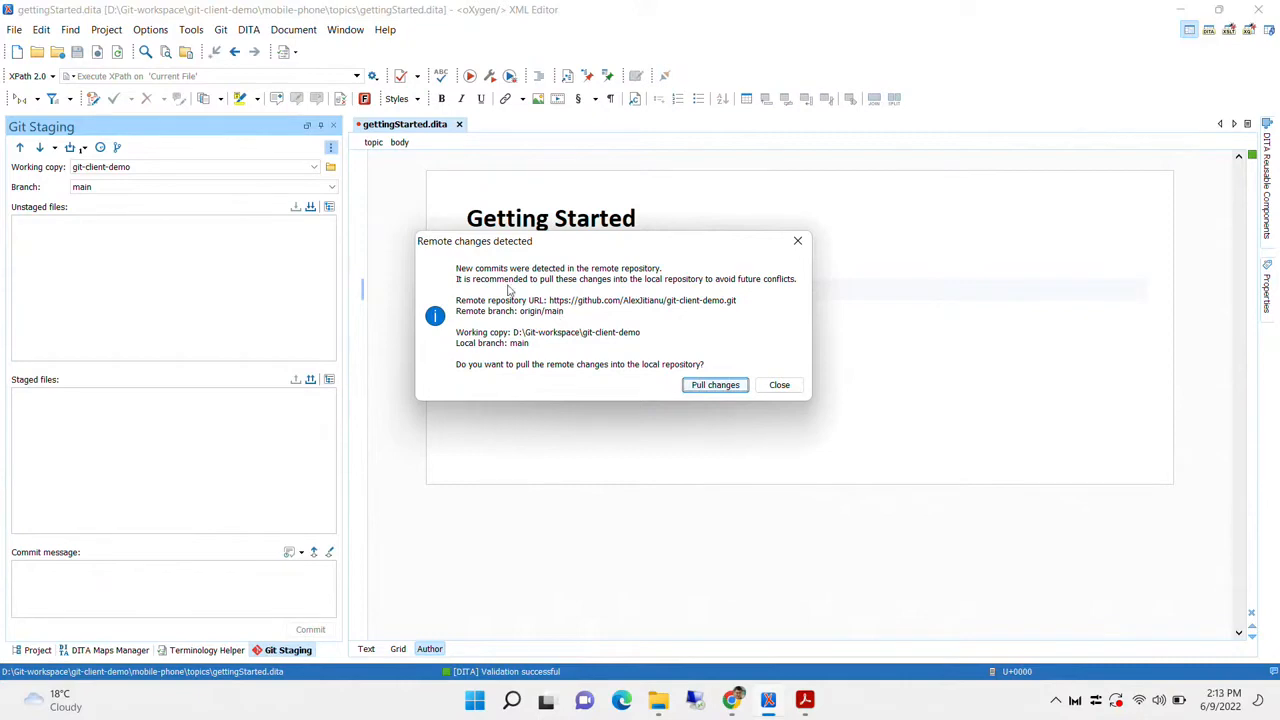
{"action": "left_click", "coordinate": [714, 385]}
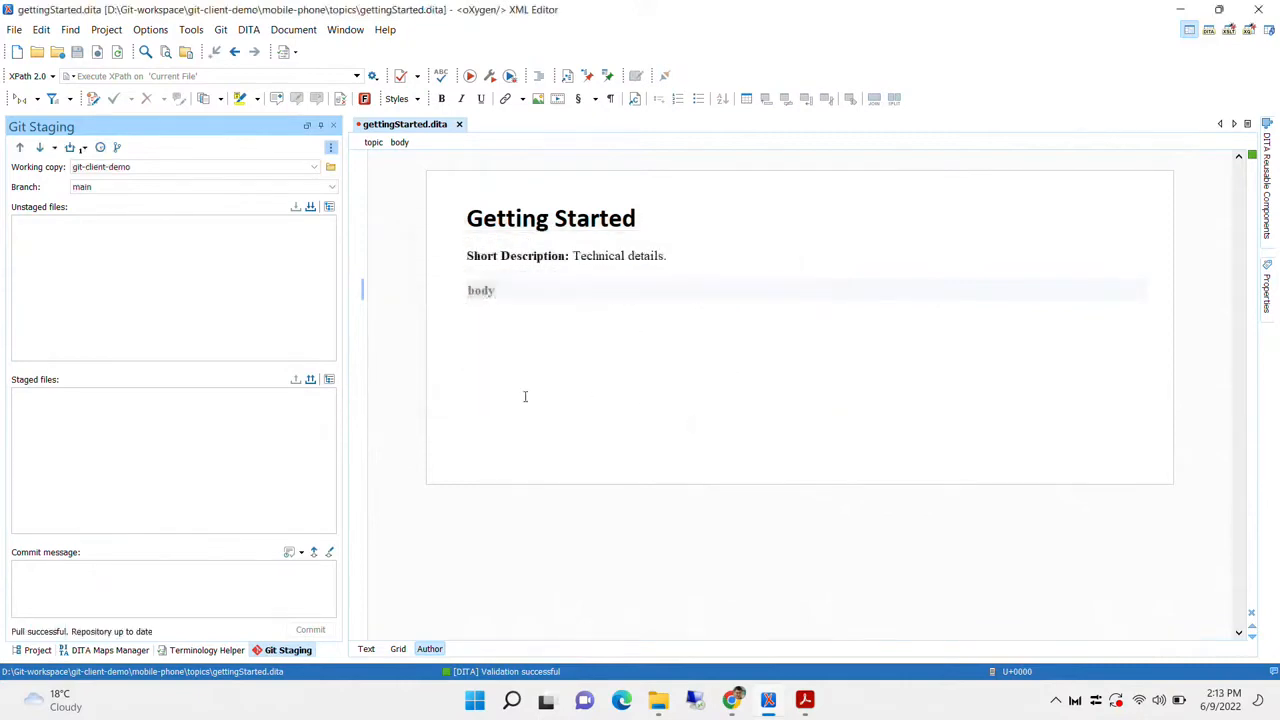
Edit the title and insert a p element reading 'A new paragraph' into the body
{"action": "left_click", "coordinate": [638, 212]}
{"action": "type", "text": "change"}
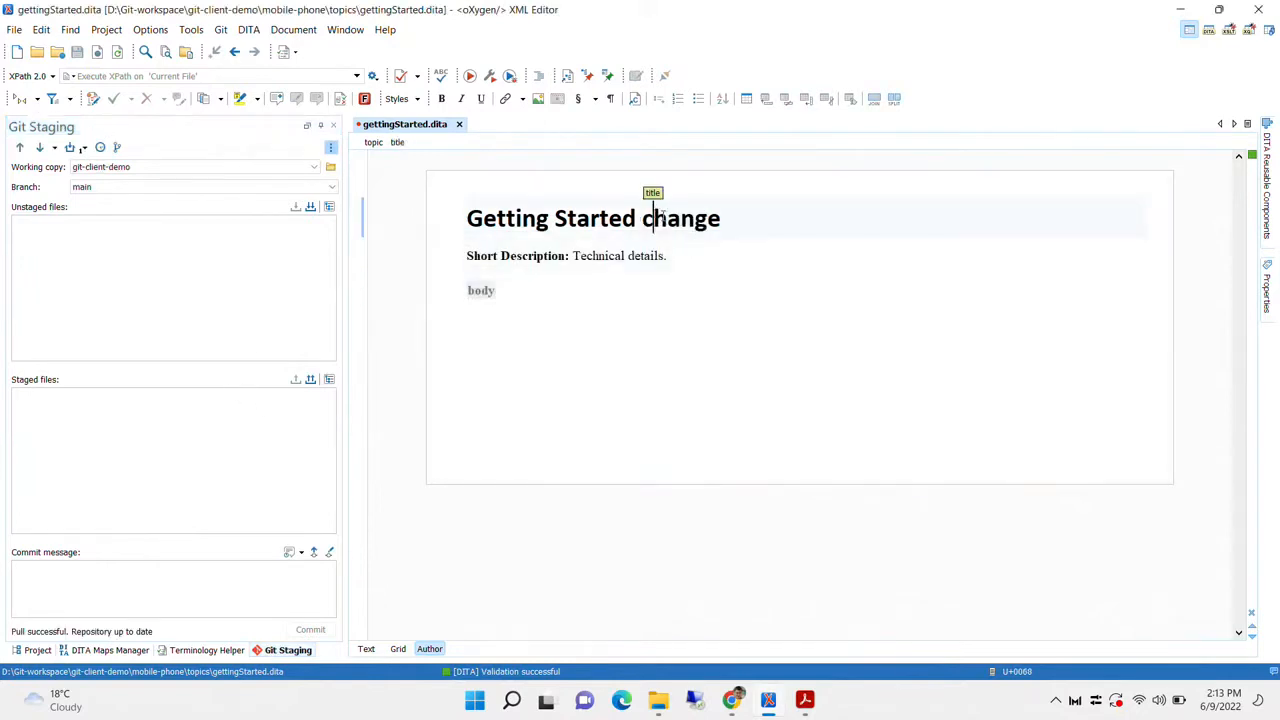
{"action": "double_click", "coordinate": [652, 217]}
{"action": "left_click", "coordinate": [640, 572]}
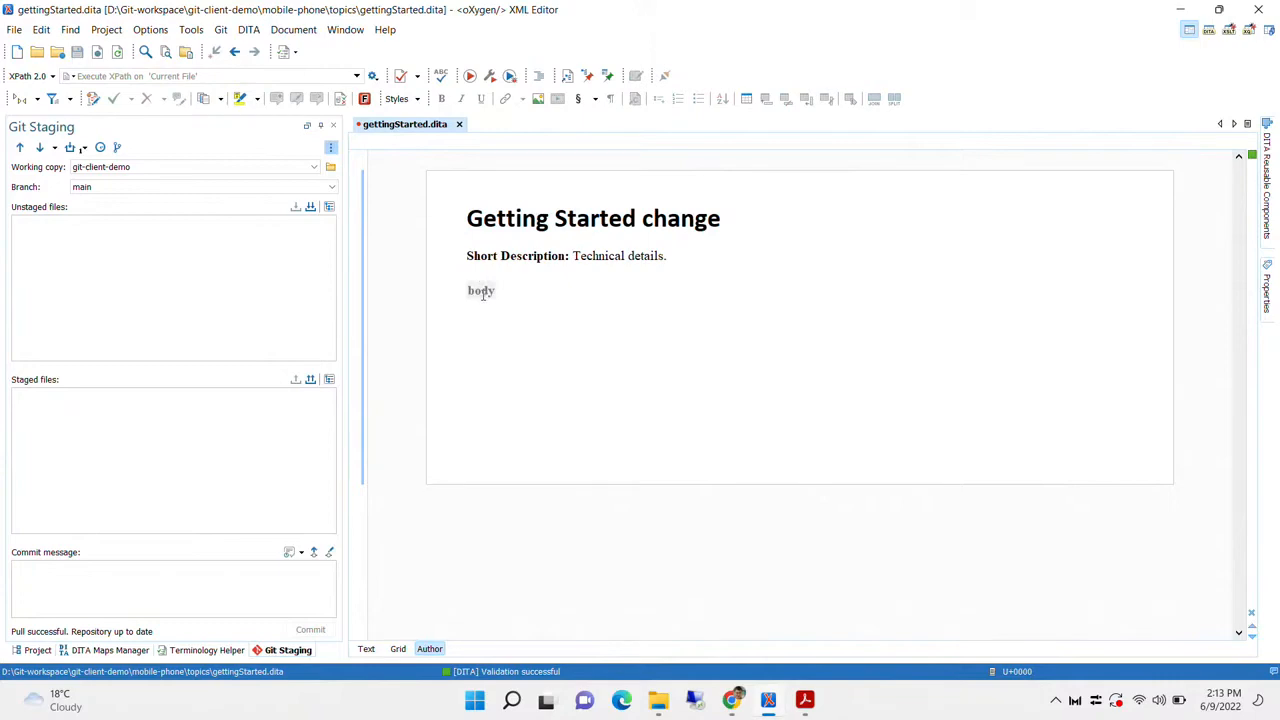
{"action": "left_click", "coordinate": [485, 291]}
{"action": "key", "text": "Return"}
{"action": "type", "text": "p"}
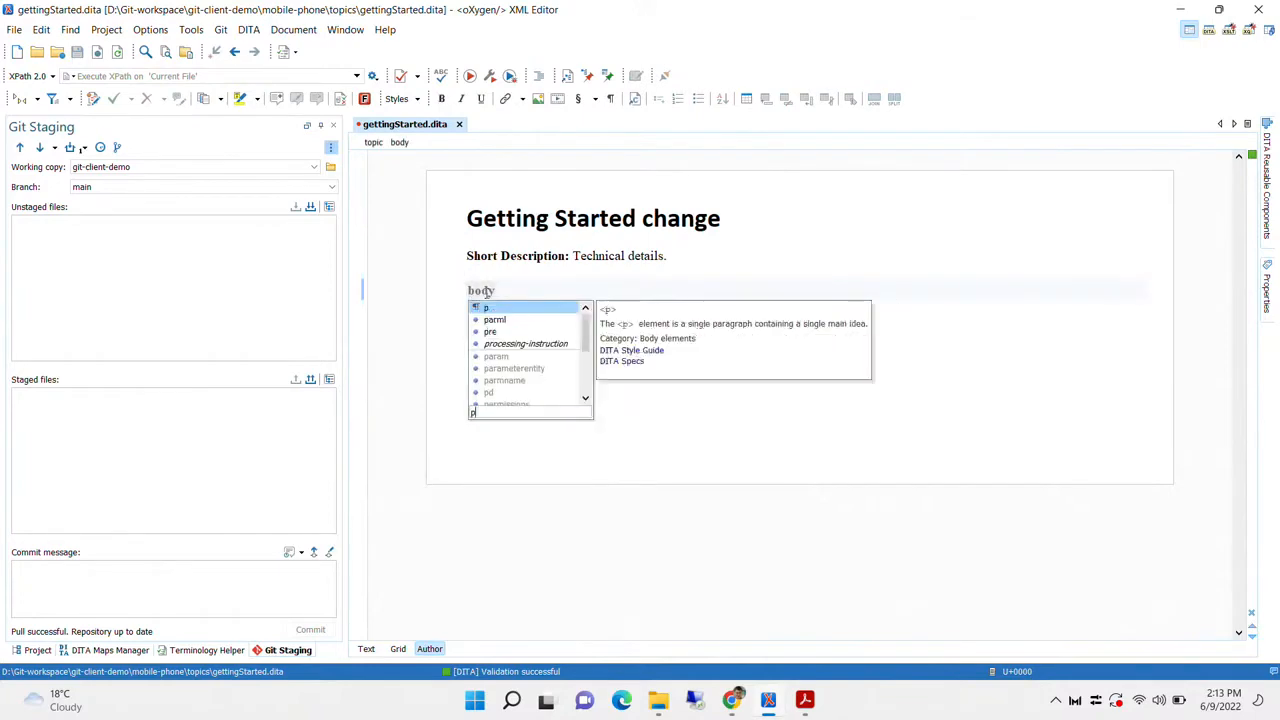
{"action": "key", "text": "Return"}
{"action": "type", "text": "A ne"}
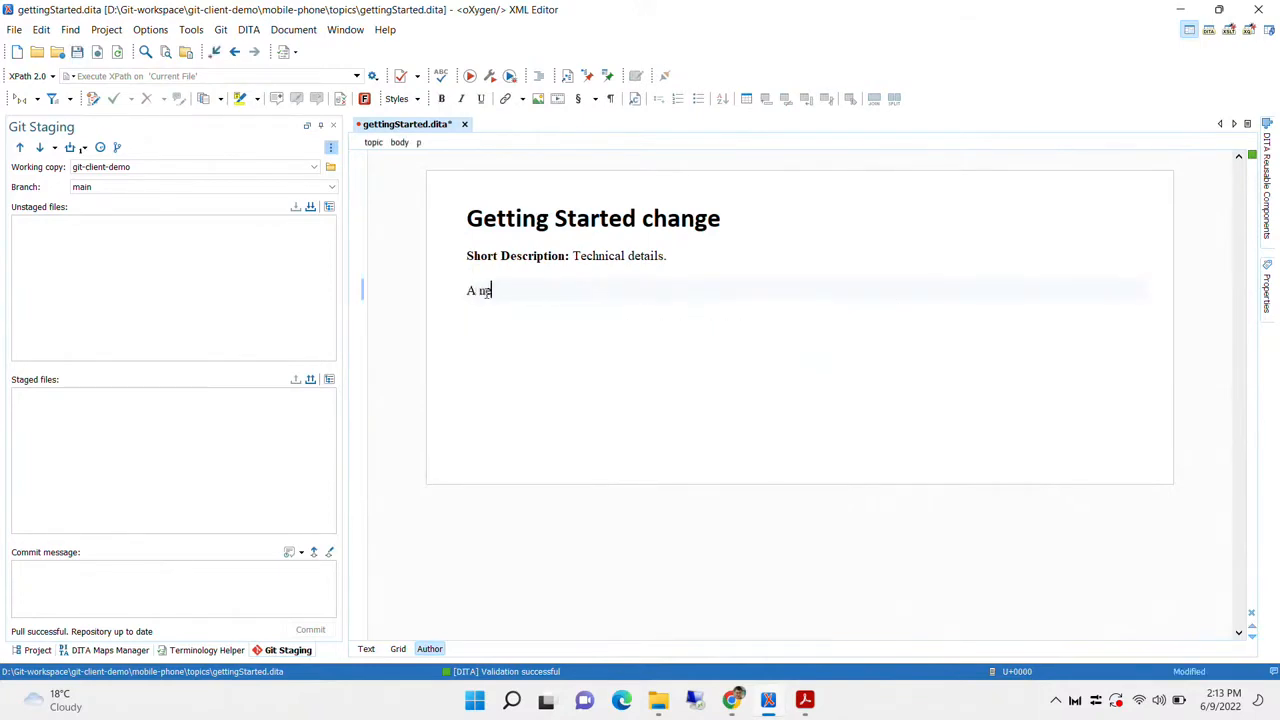
{"action": "type", "text": "w paragraph"}
Append 'new change' to the title and save gettingStarted.dita
{"action": "left_click", "coordinate": [751, 217]}
{"action": "type", "text": "new chan"}
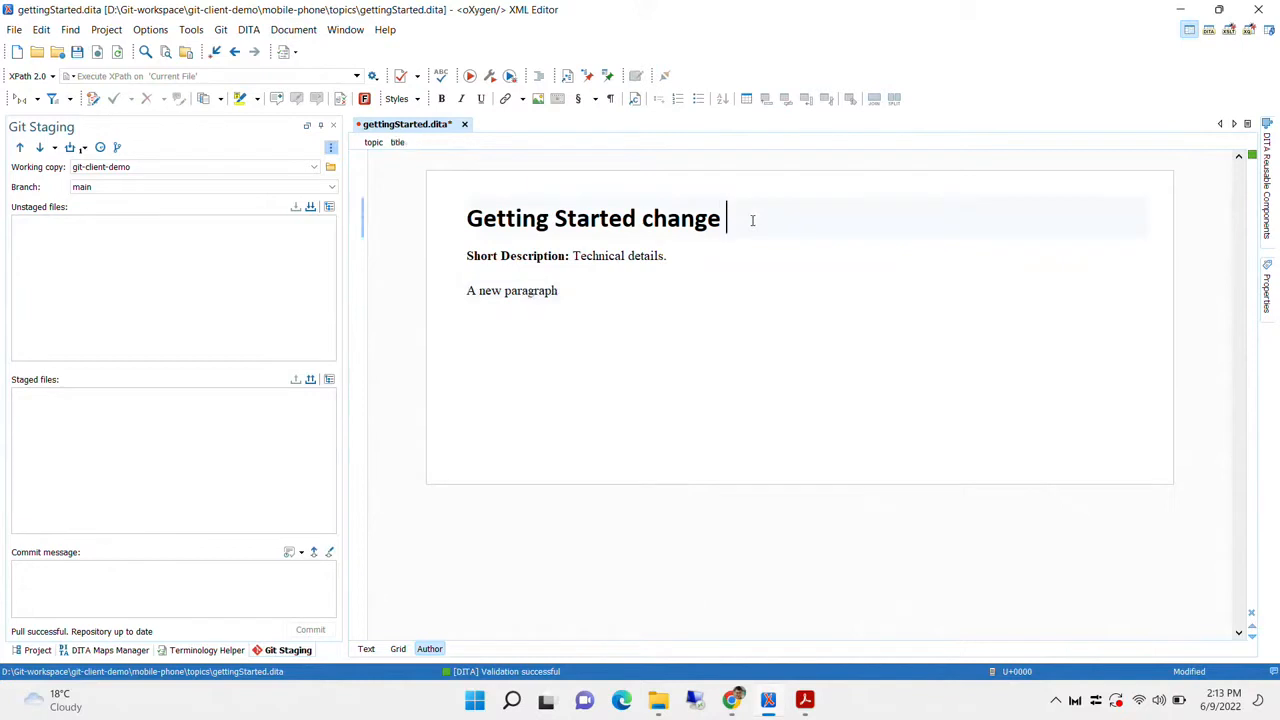
{"action": "type", "text": "ge"}
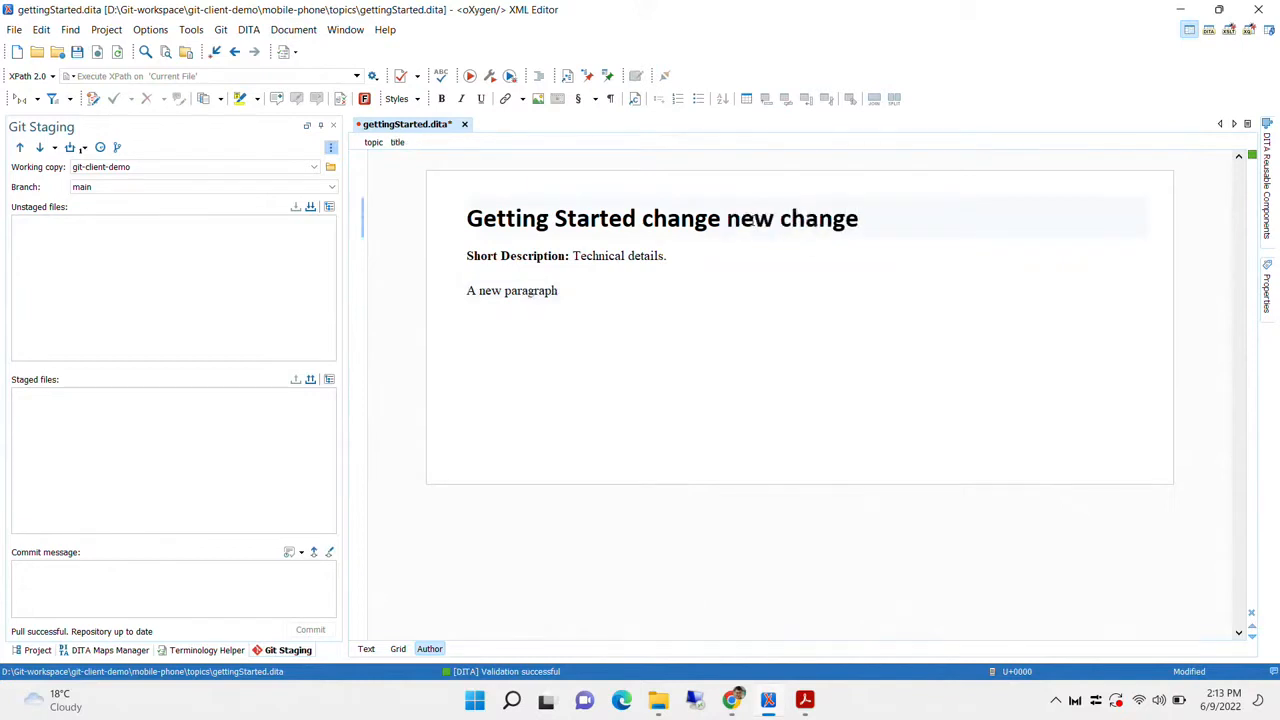
{"action": "key", "text": "ctrl+s"}
{"action": "left_click", "coordinate": [720, 255]}
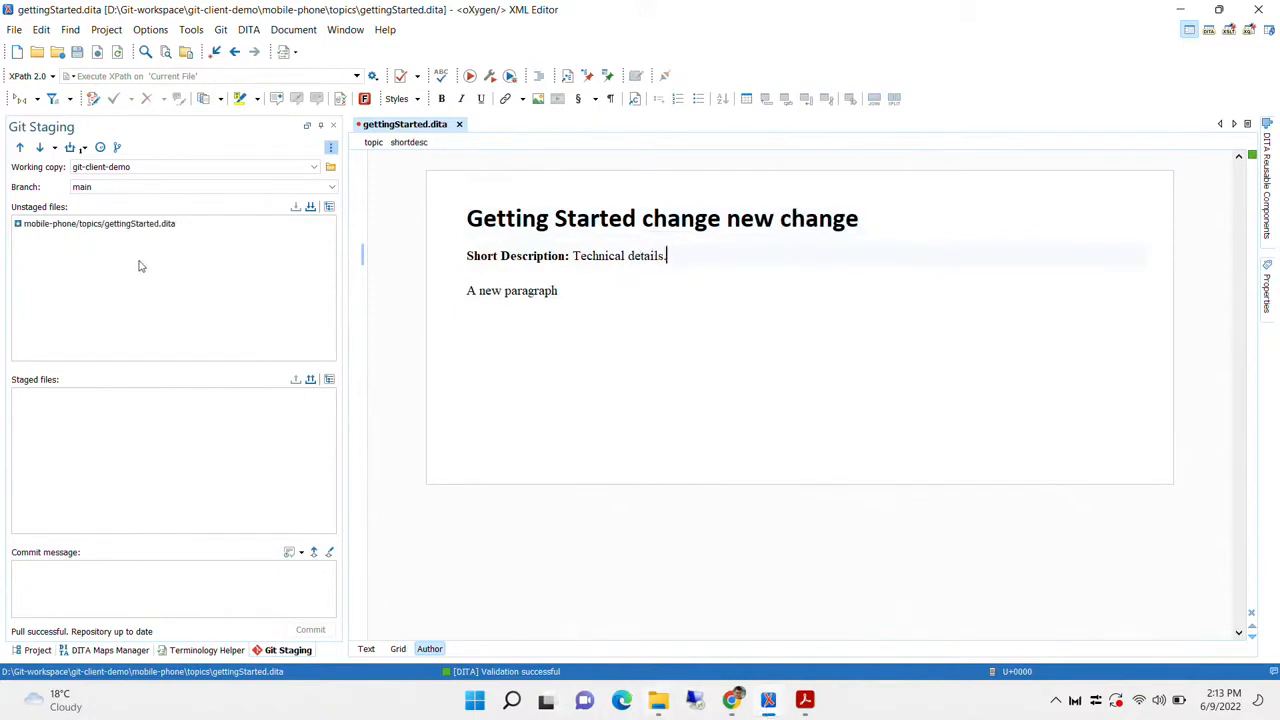
Review the local edits to gettingStarted.dita in Diff Files
{"action": "left_click", "coordinate": [102, 226]}
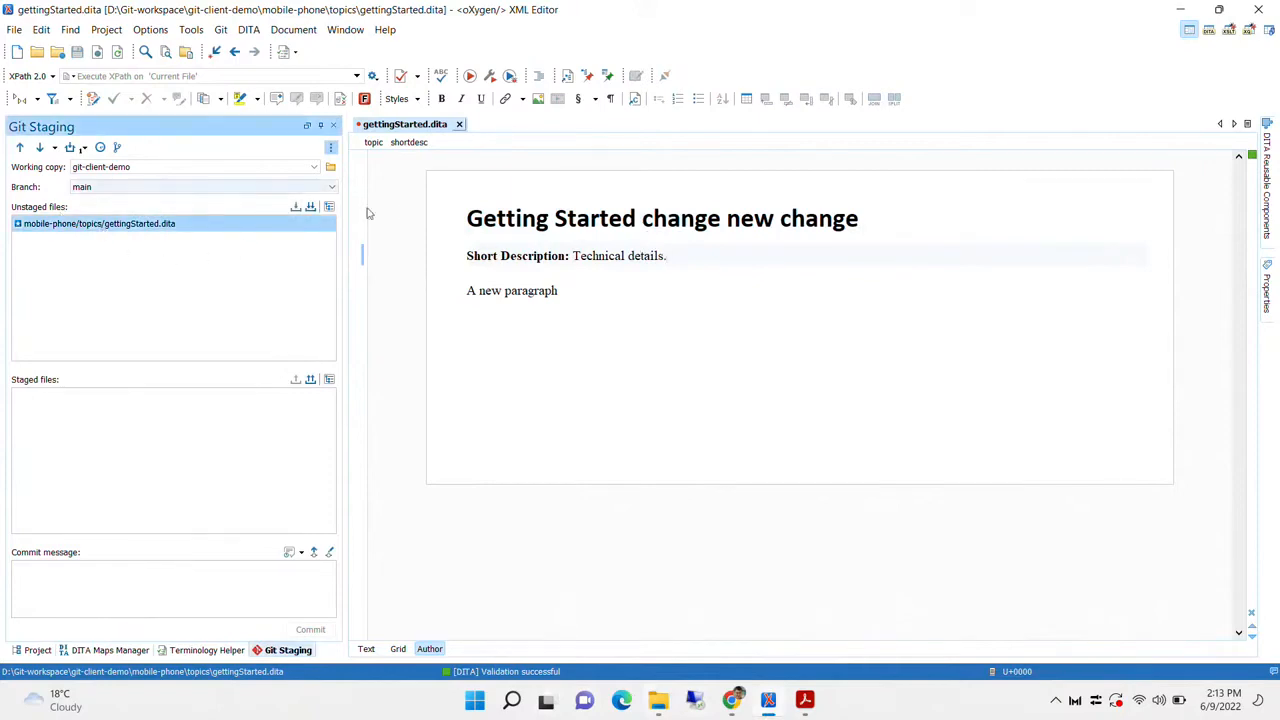
{"action": "double_click", "coordinate": [102, 238]}
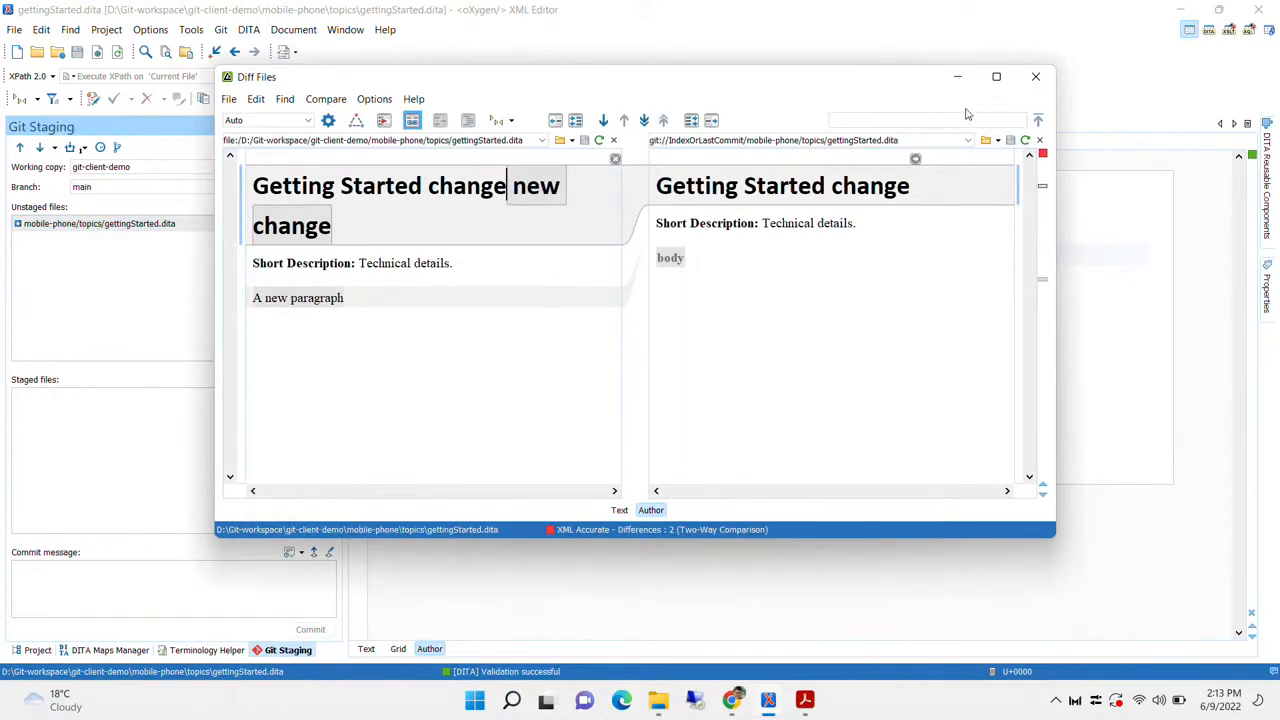
{"action": "left_click", "coordinate": [1035, 76]}
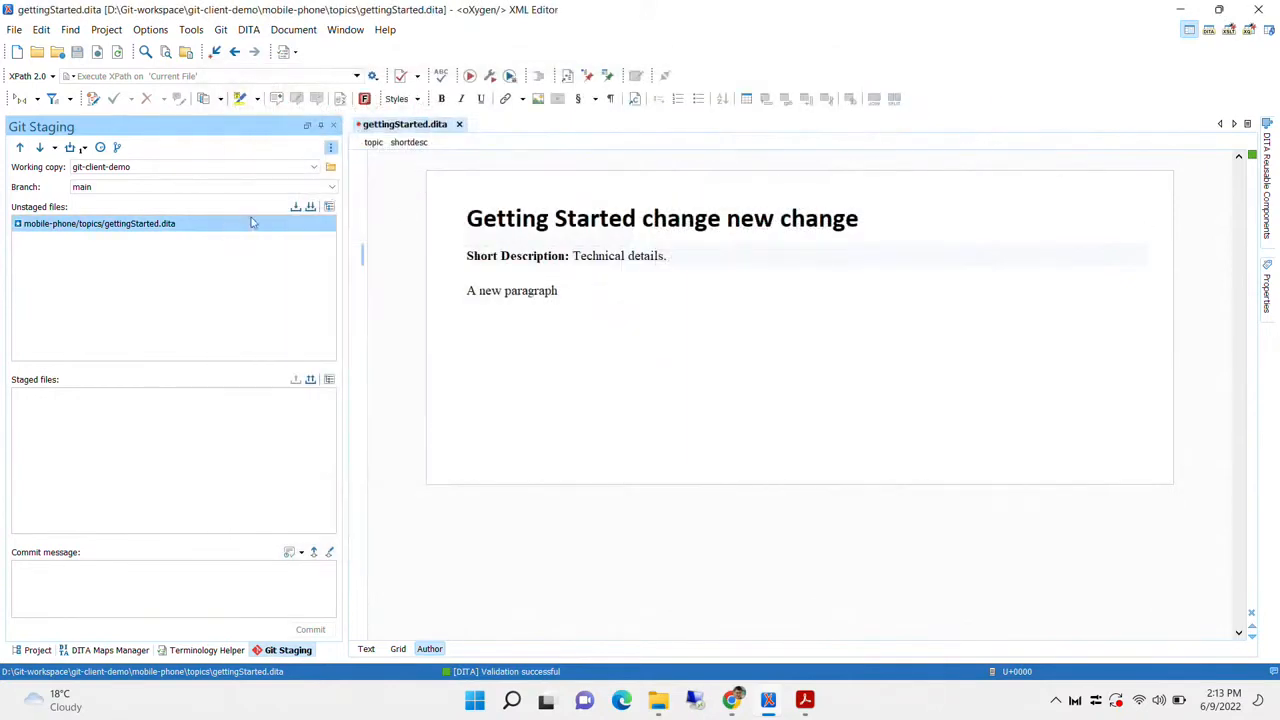
Stage gettingStarted.dita, commit it locally as 'A commit.', and switch to GitHub
{"action": "left_click", "coordinate": [296, 206]}
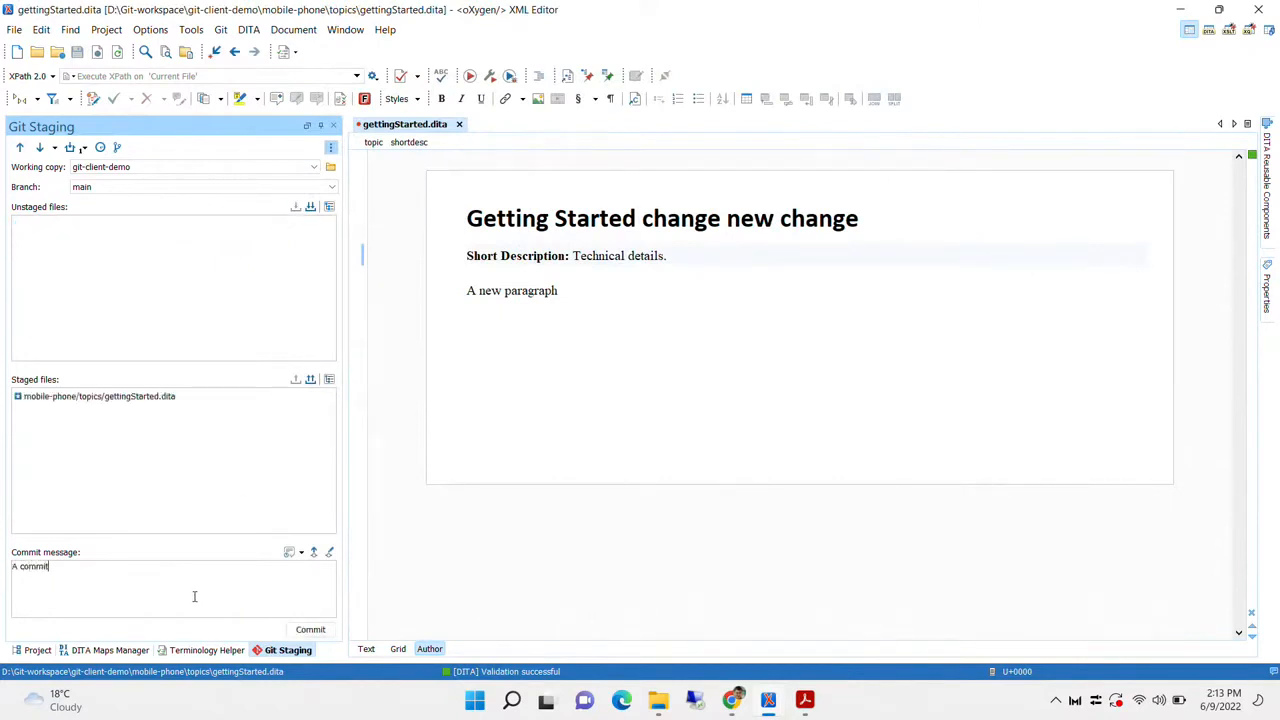
{"action": "left_click", "coordinate": [310, 629]}
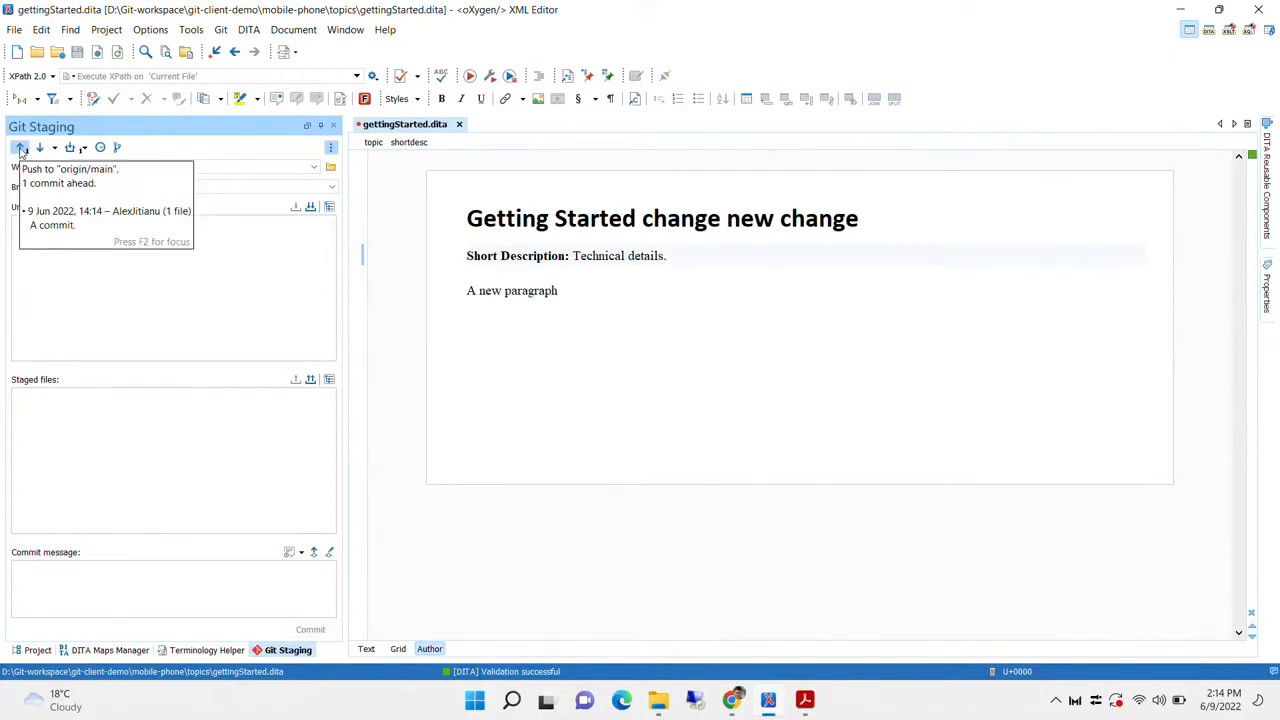
{"action": "key", "text": "alt+Tab"}
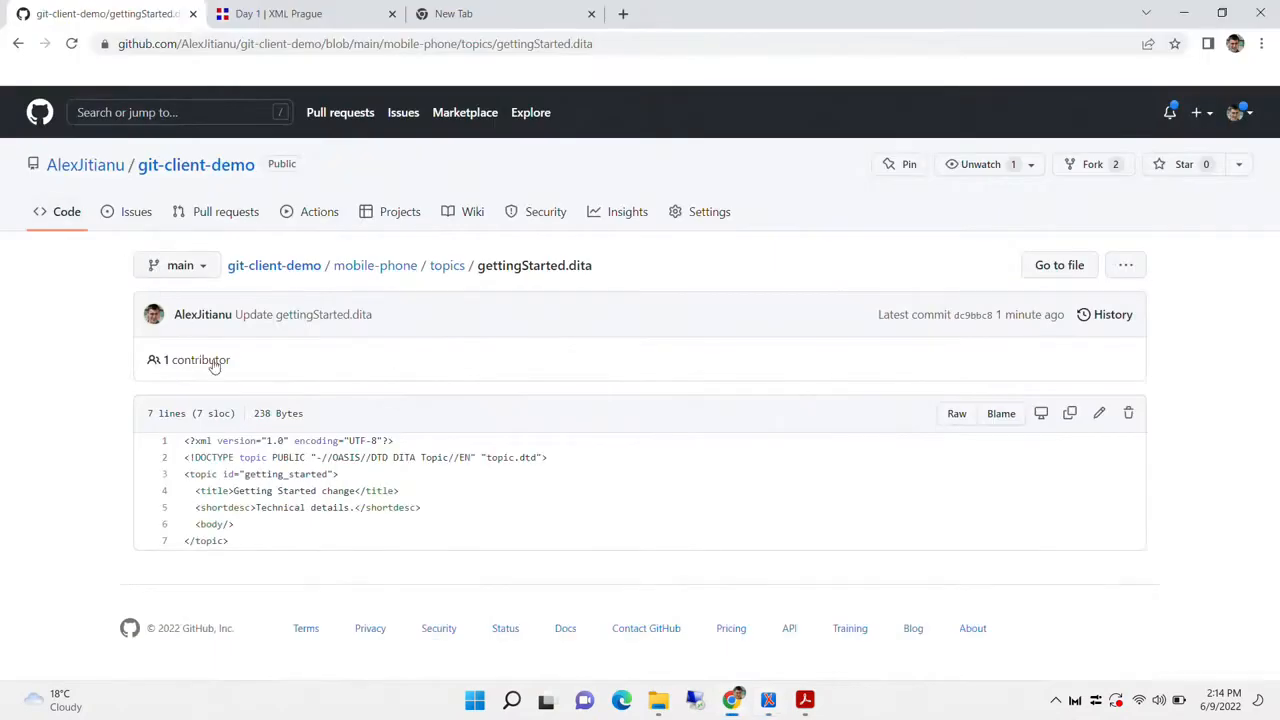
On GitHub, add ' remote change' to the title and ' and more' to the shortdesc, then commit
{"action": "left_click", "coordinate": [1099, 415]}
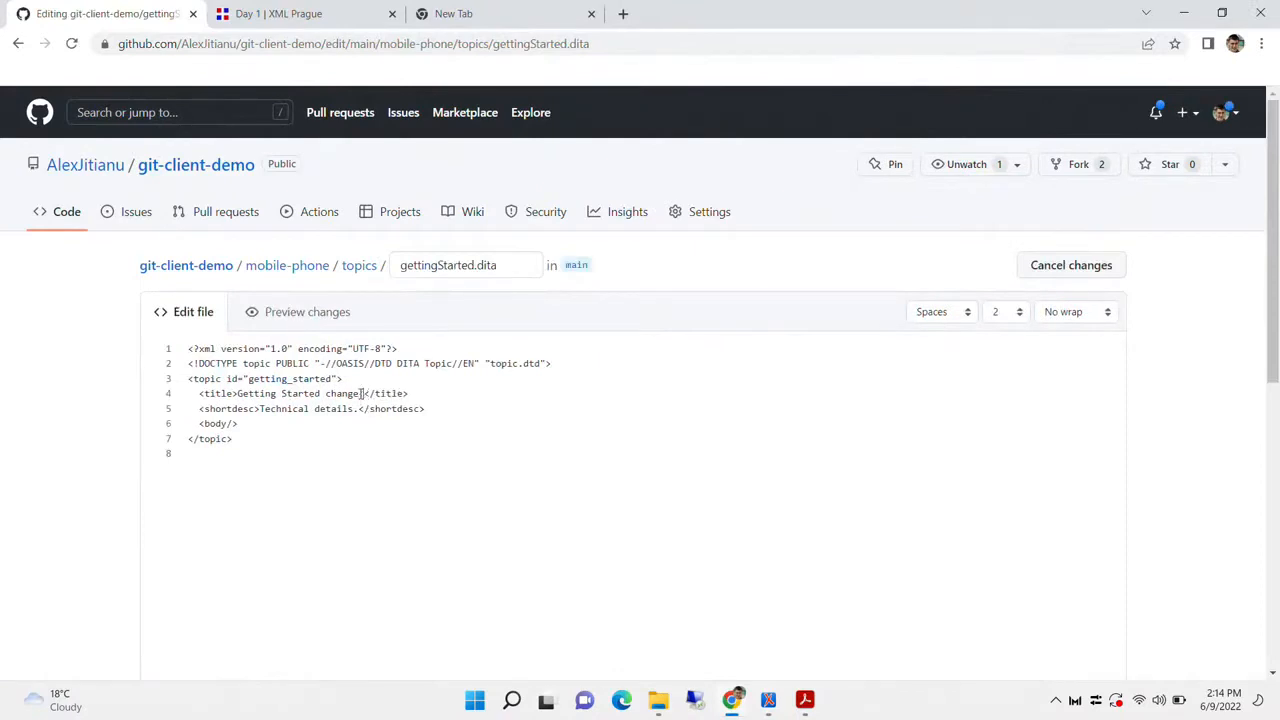
{"action": "type", "text": "remote "}
{"action": "type", "text": "change"}
{"action": "type", "text": "and more"}
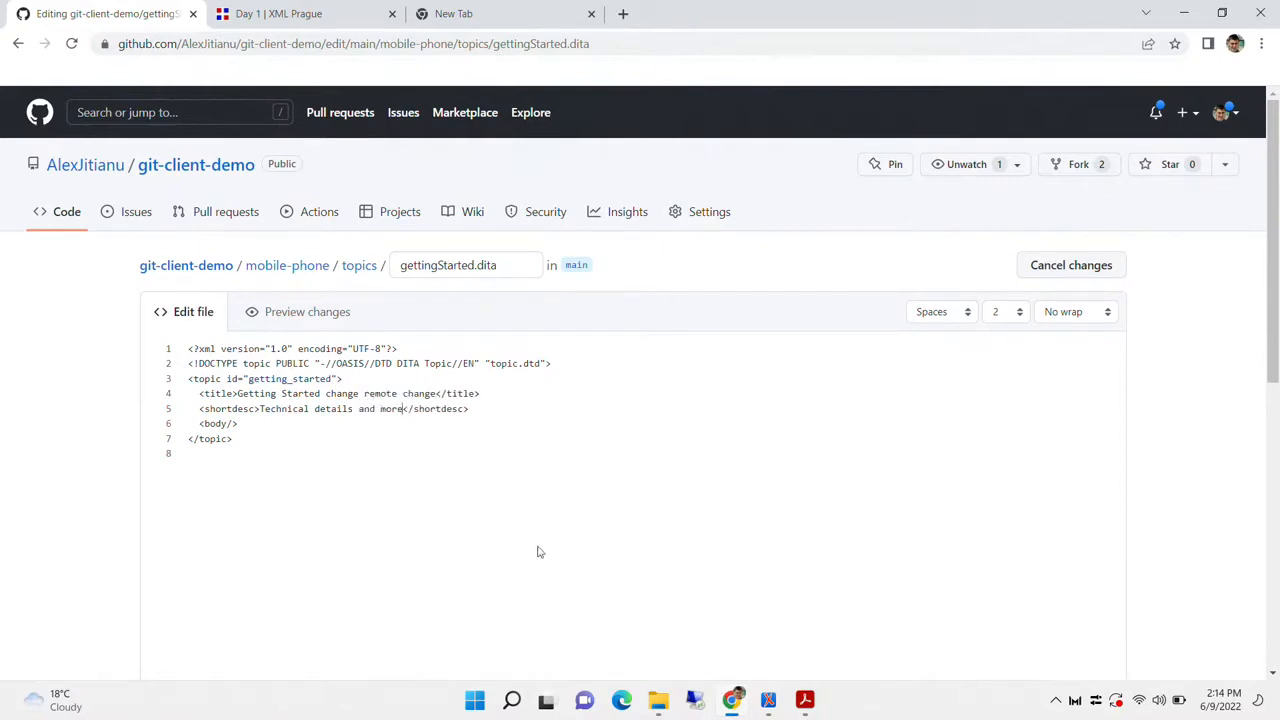
{"action": "scroll", "coordinate": [696, 537], "scroll_direction": "down", "scroll_amount": 10}
{"action": "left_click", "coordinate": [242, 558]}
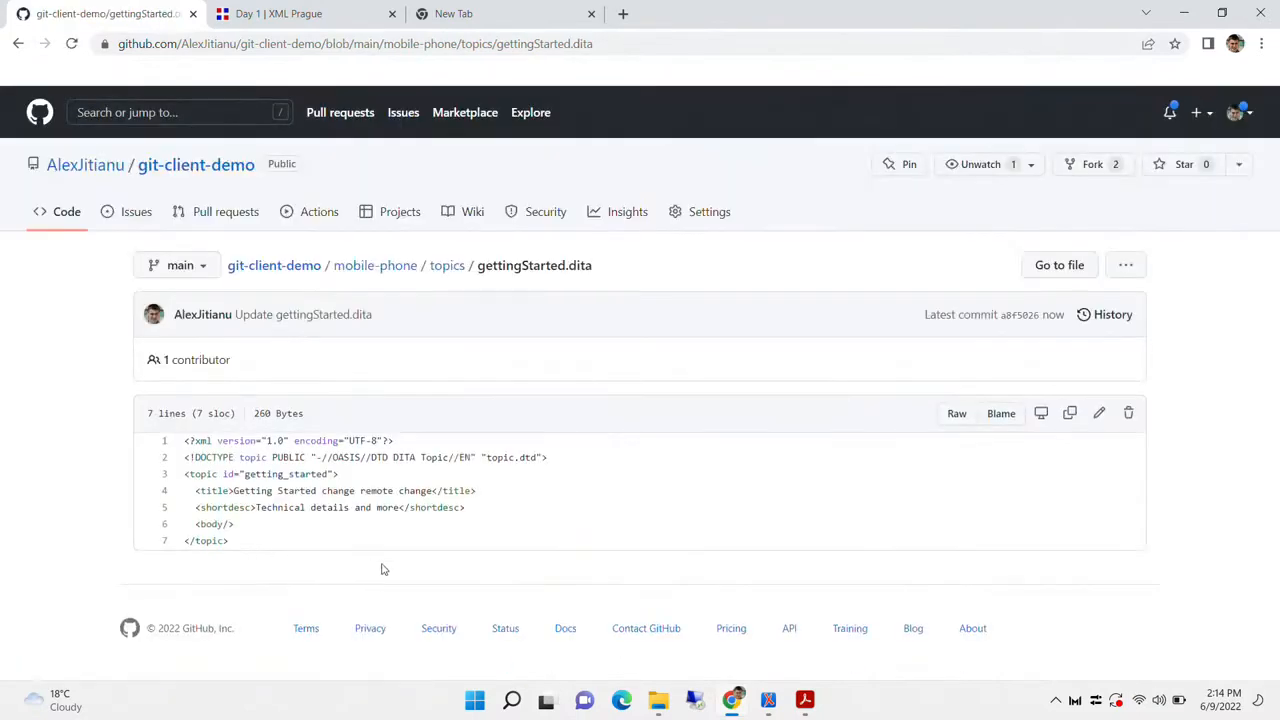
{"action": "key", "text": "alt+Tab"}
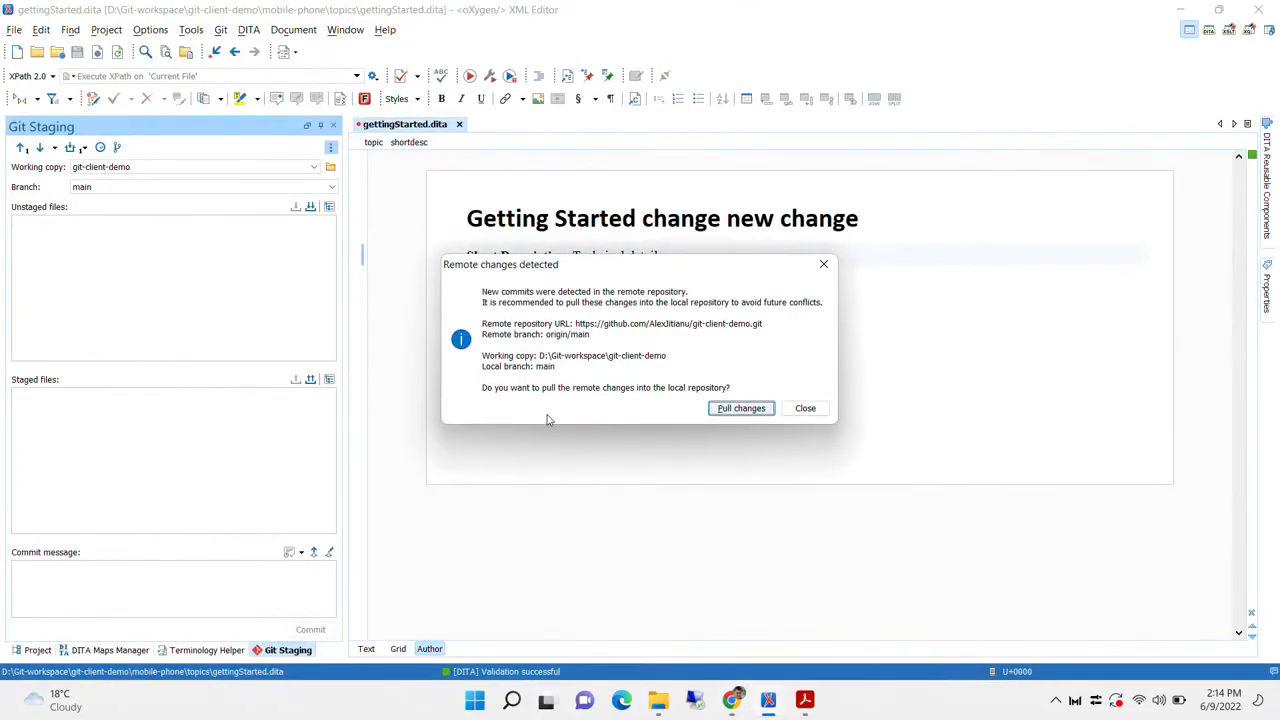
Pull the remote commit, dismiss the conflict and Author mode messages, and close the conflicted topic
{"action": "left_click", "coordinate": [741, 409]}
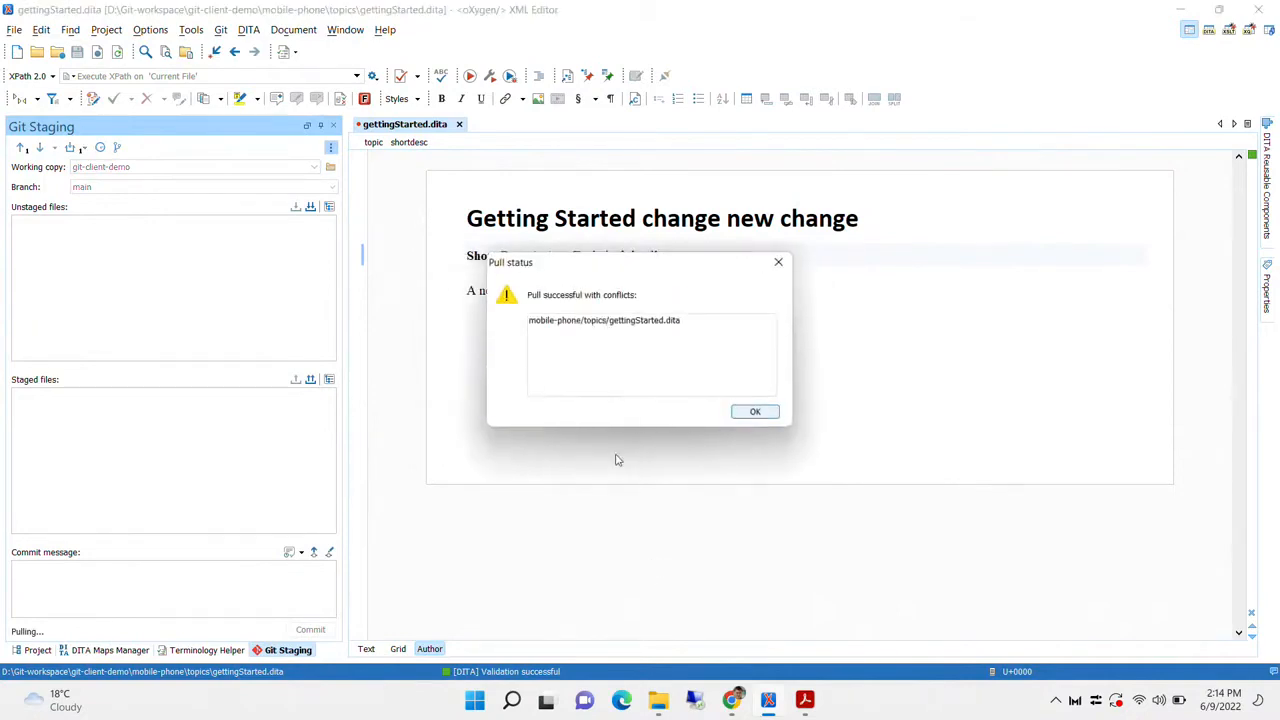
{"action": "left_click", "coordinate": [575, 325]}
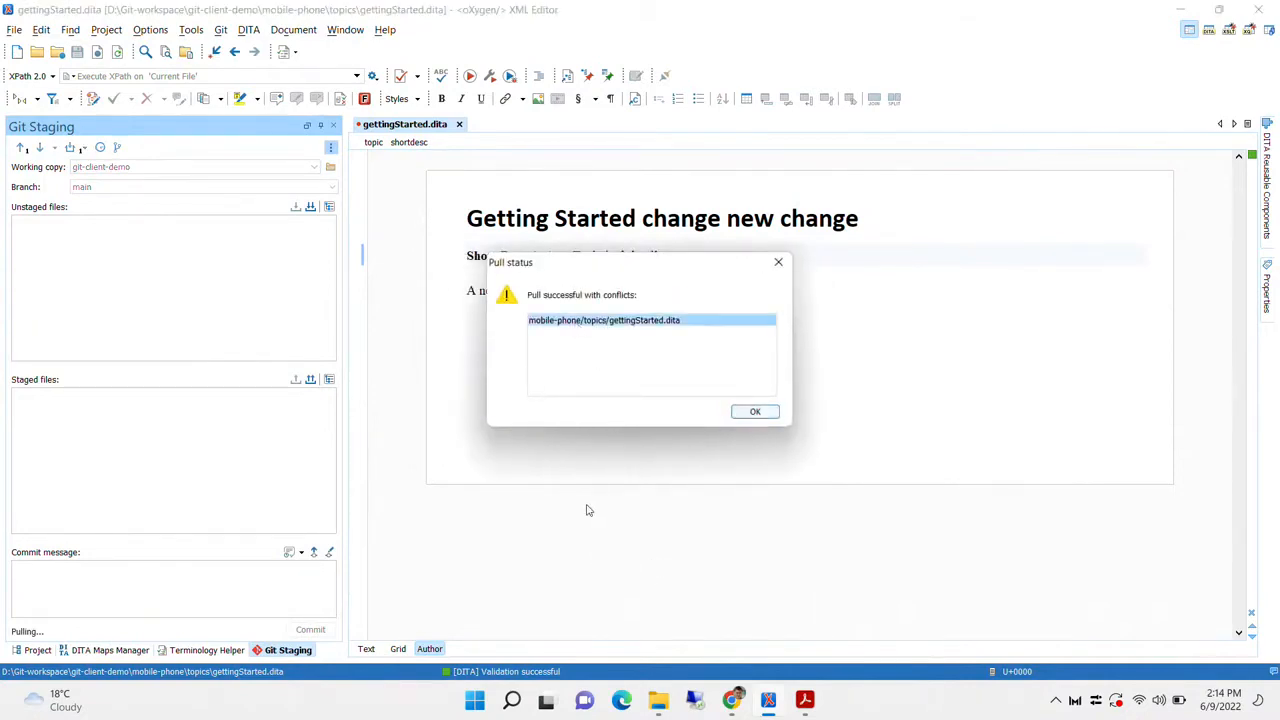
{"action": "left_click", "coordinate": [764, 411]}
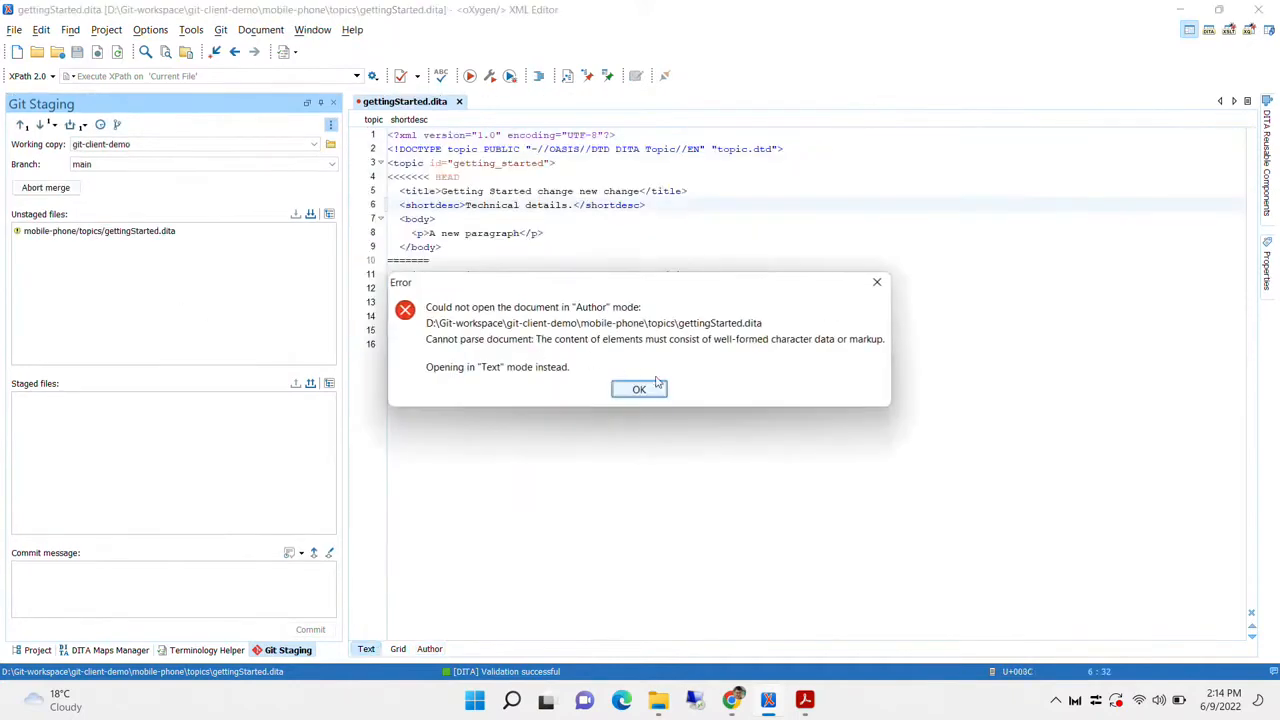
{"action": "left_click", "coordinate": [643, 389]}
{"action": "left_click", "coordinate": [459, 101]}
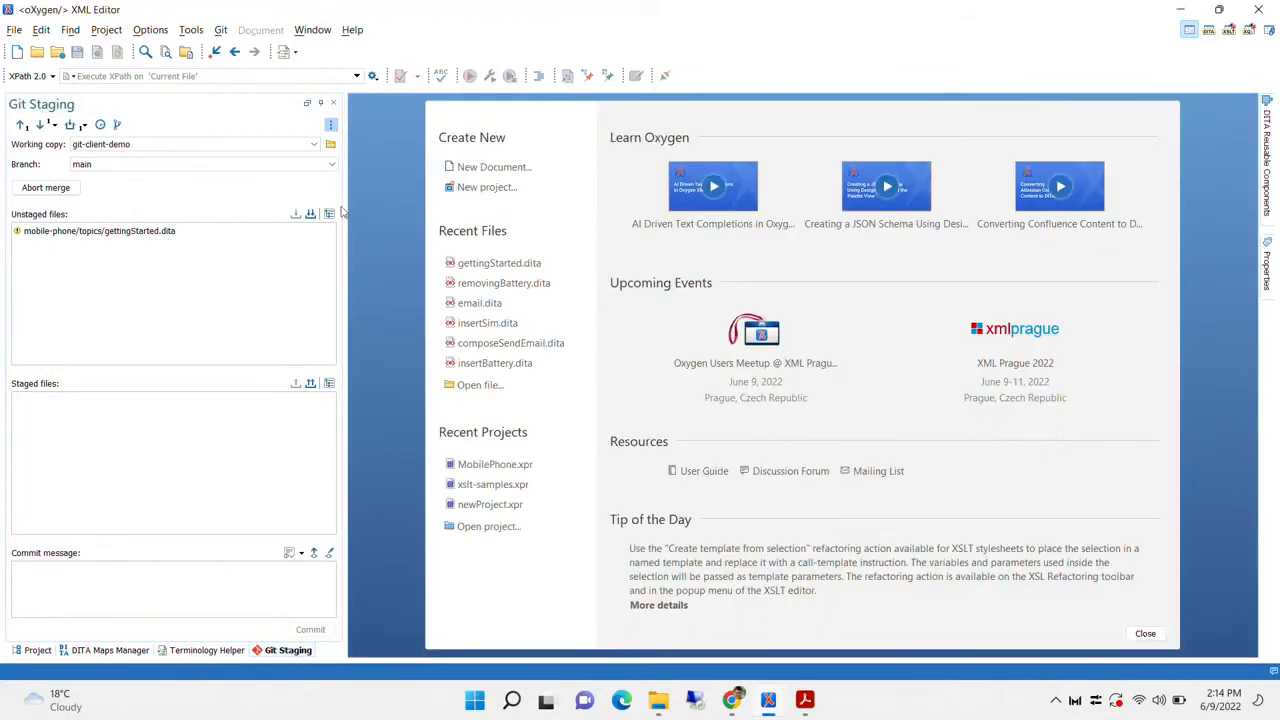
Open Diff Files comparing Mine and Theirs for the conflicted gettingStarted.dita
{"action": "left_click", "coordinate": [103, 233]}
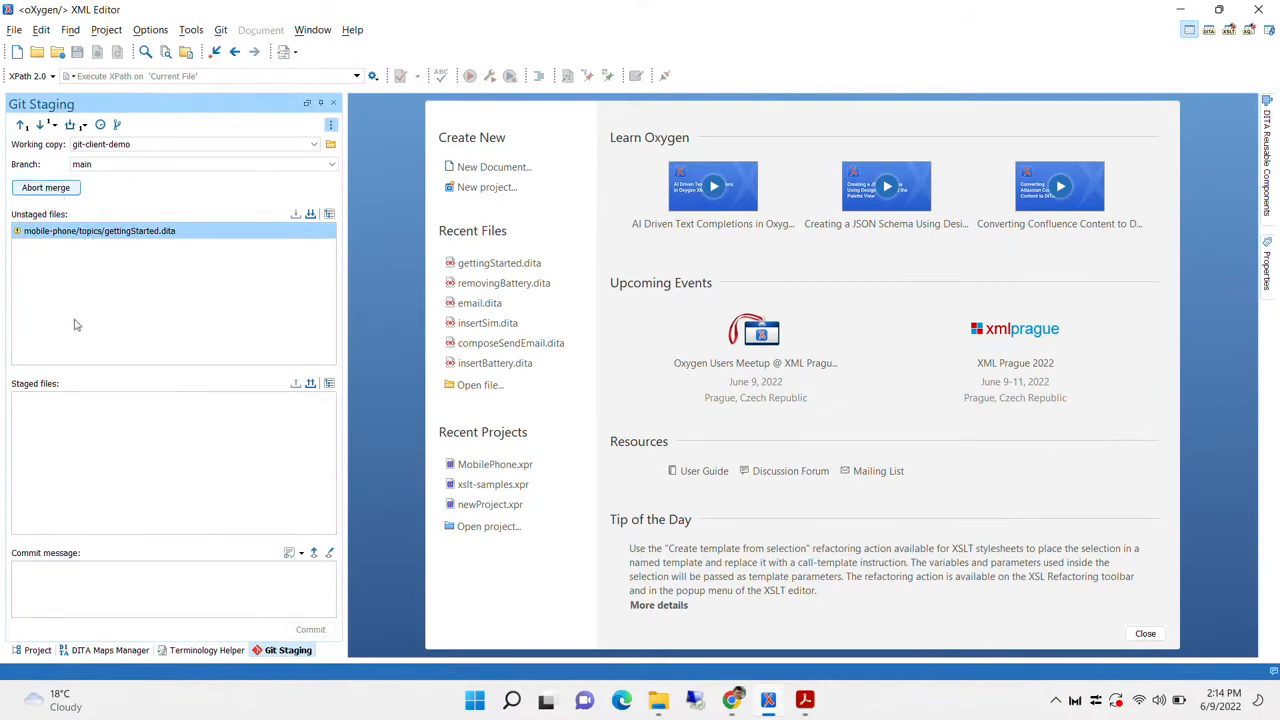
{"action": "double_click", "coordinate": [152, 231]}
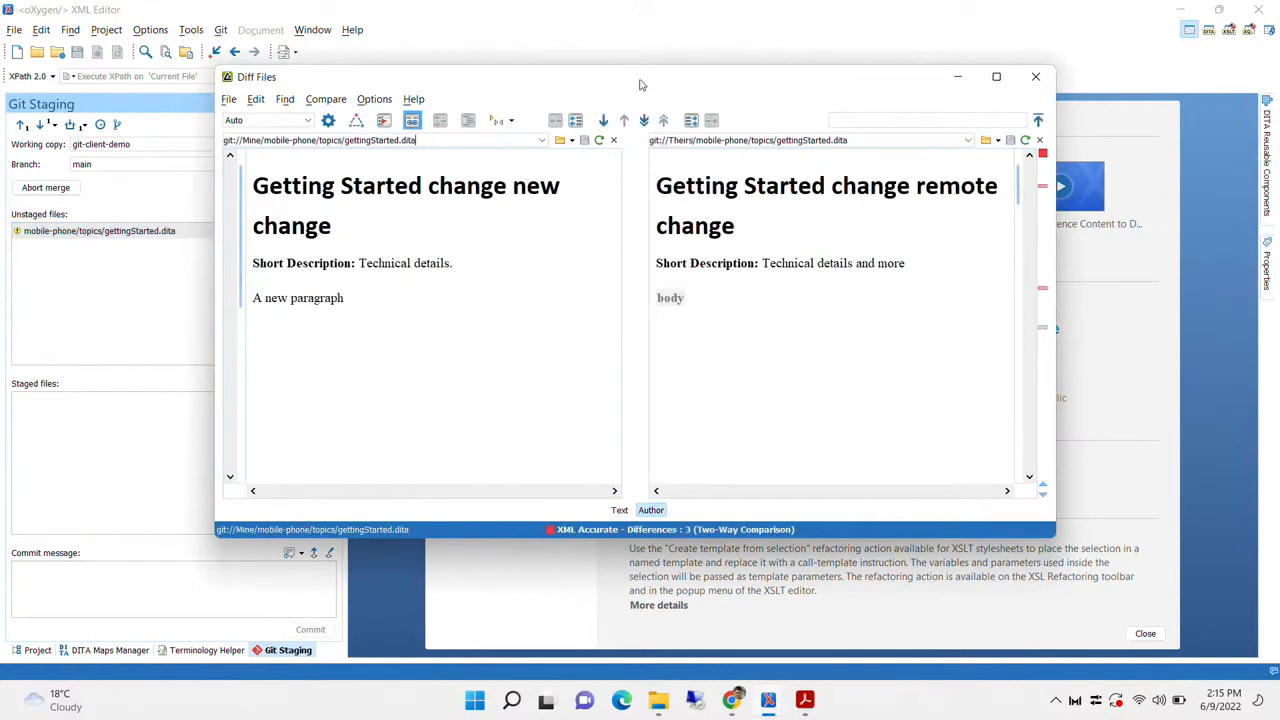
Copy the remote title and short description into my version, then close Diff Files to stage it
{"action": "left_click_drag", "start_coordinate": [638, 83], "coordinate": [612, 63]}
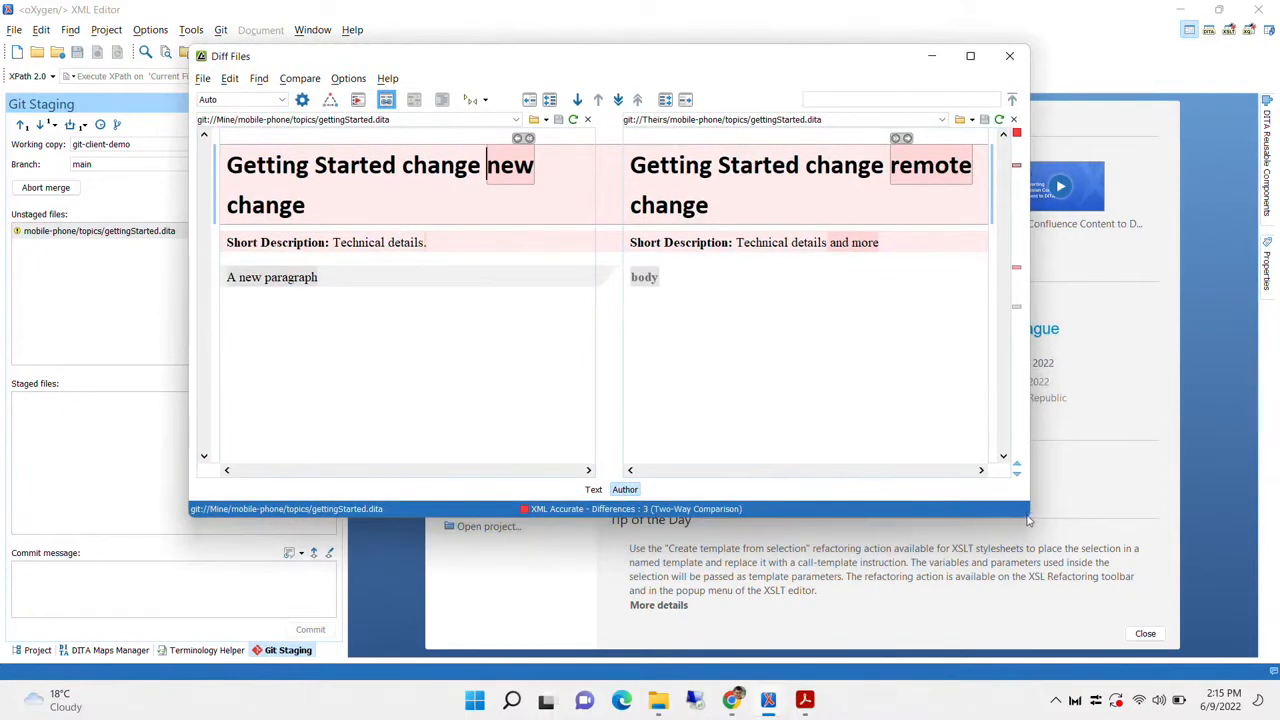
{"action": "left_click", "coordinate": [383, 165]}
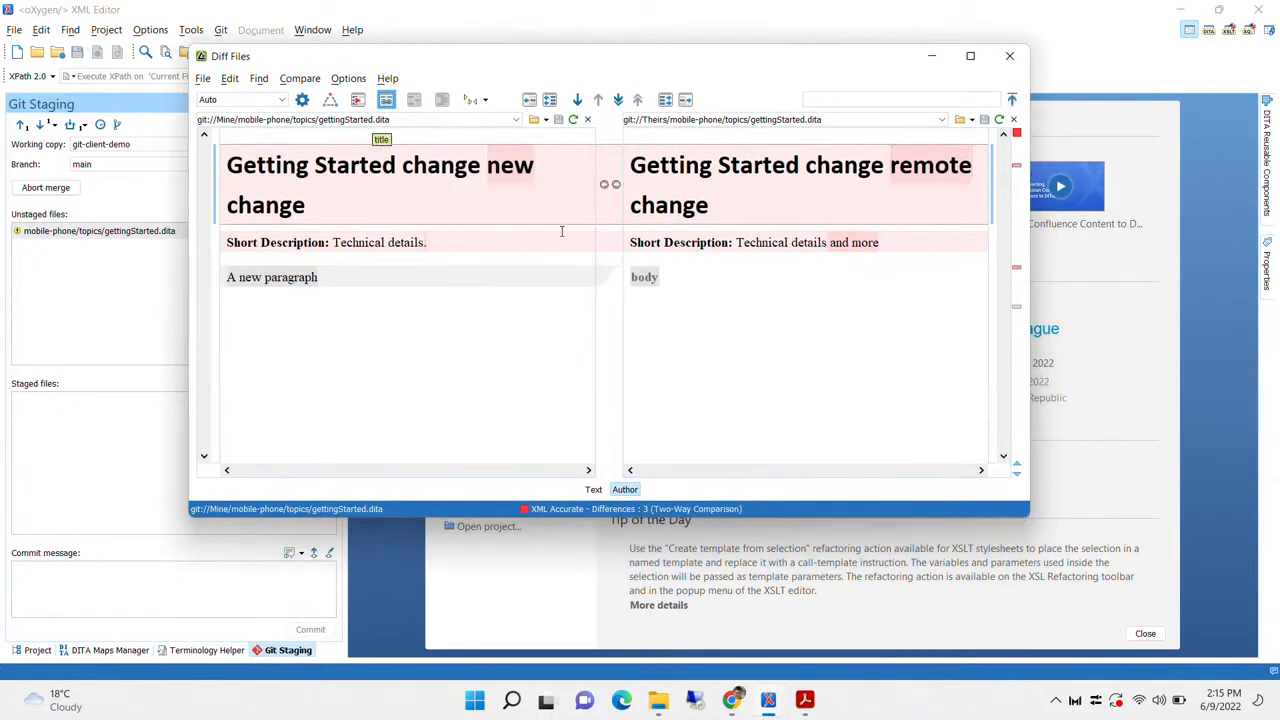
{"action": "left_click", "coordinate": [790, 437]}
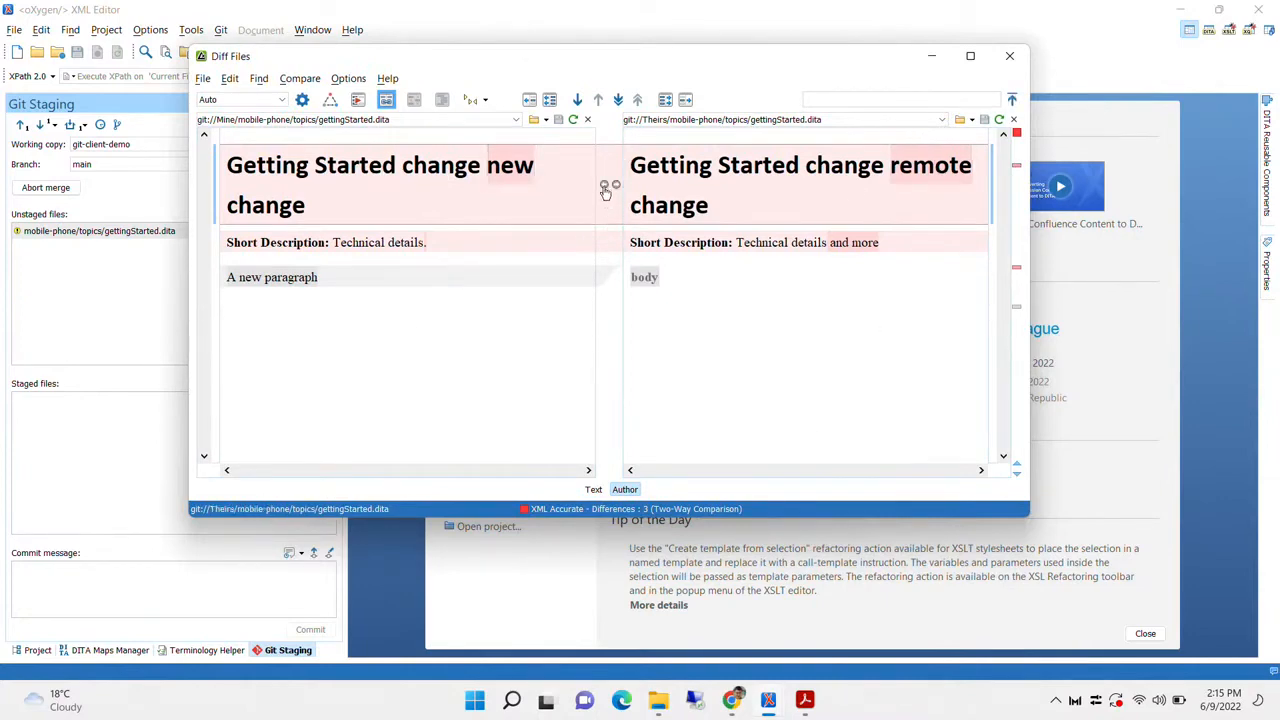
{"action": "left_click", "coordinate": [604, 184]}
{"action": "left_click", "coordinate": [426, 243]}
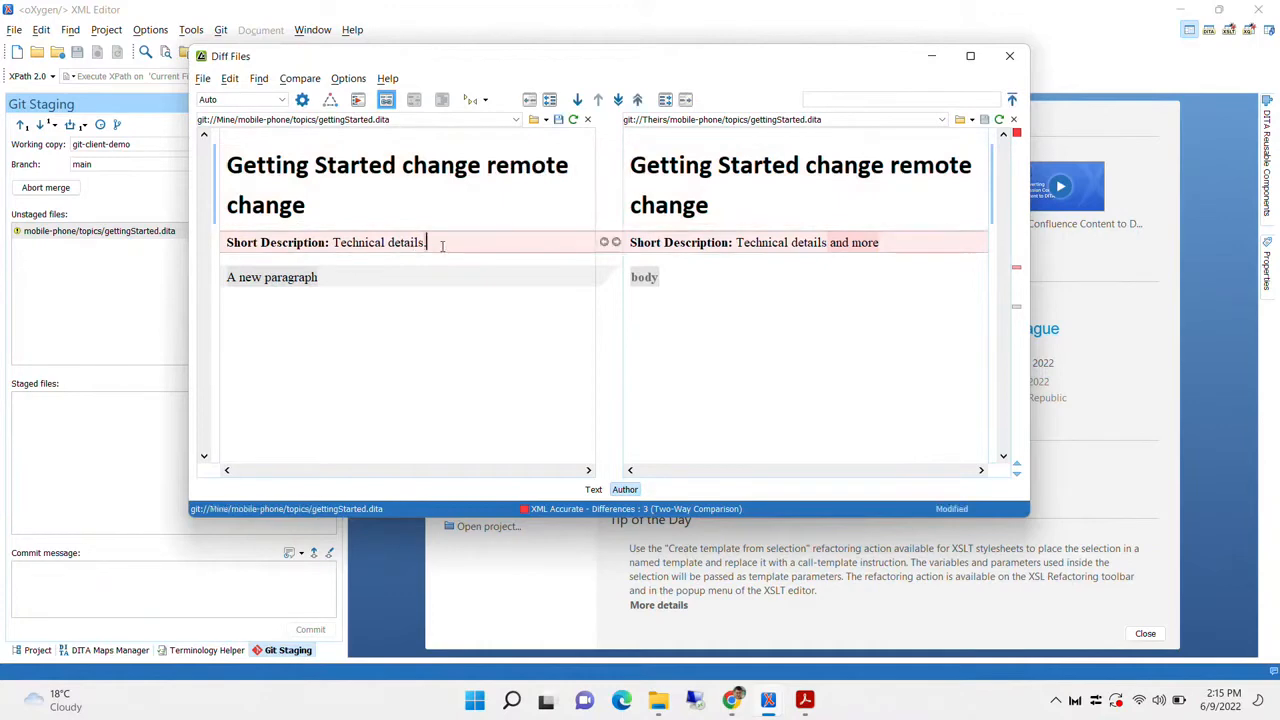
{"action": "left_click", "coordinate": [604, 244]}
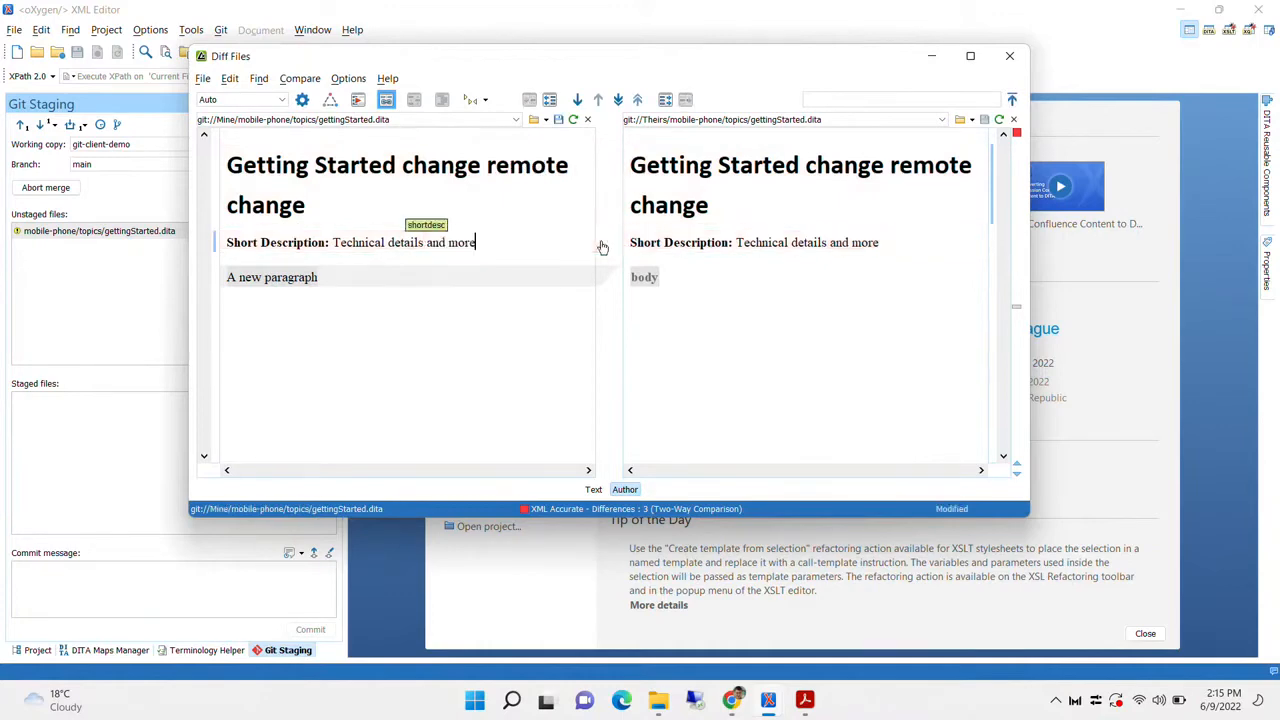
{"action": "left_click", "coordinate": [443, 274]}
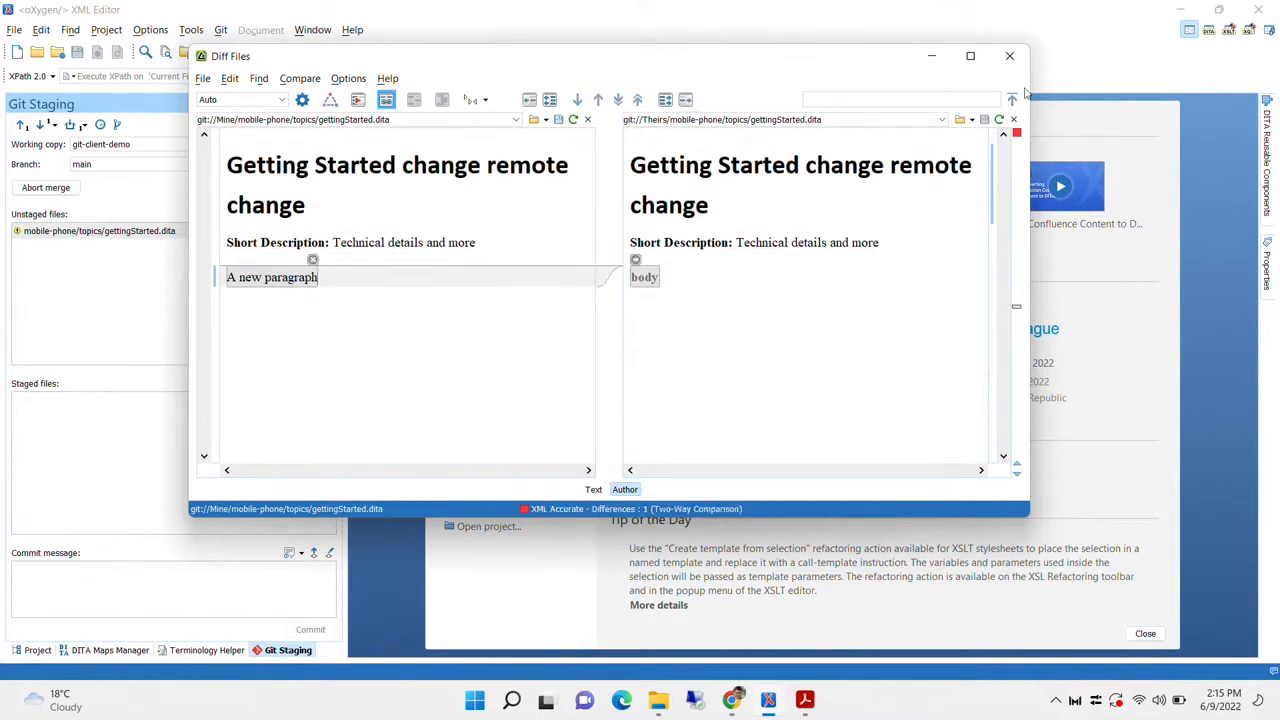
{"action": "left_click", "coordinate": [1008, 57]}
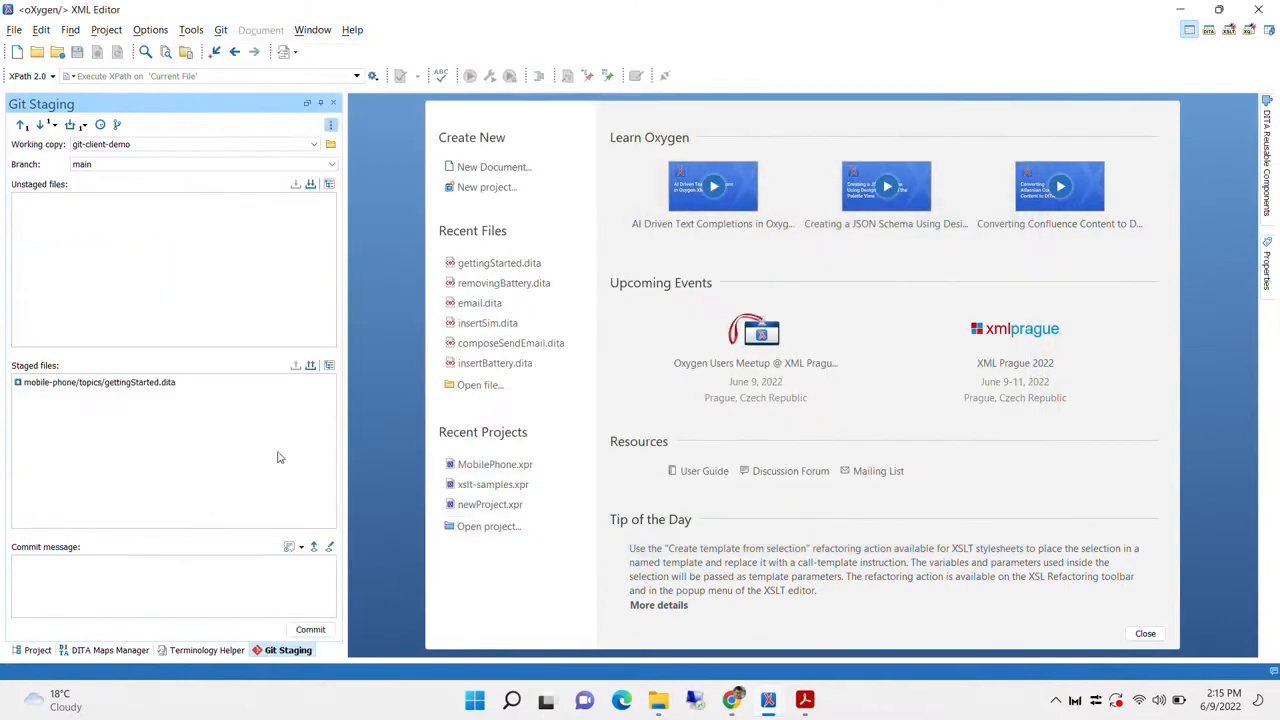
Commit the staged resolution as 'Solve the conflict.' and switch to the presentation slides
{"action": "left_click", "coordinate": [132, 383]}
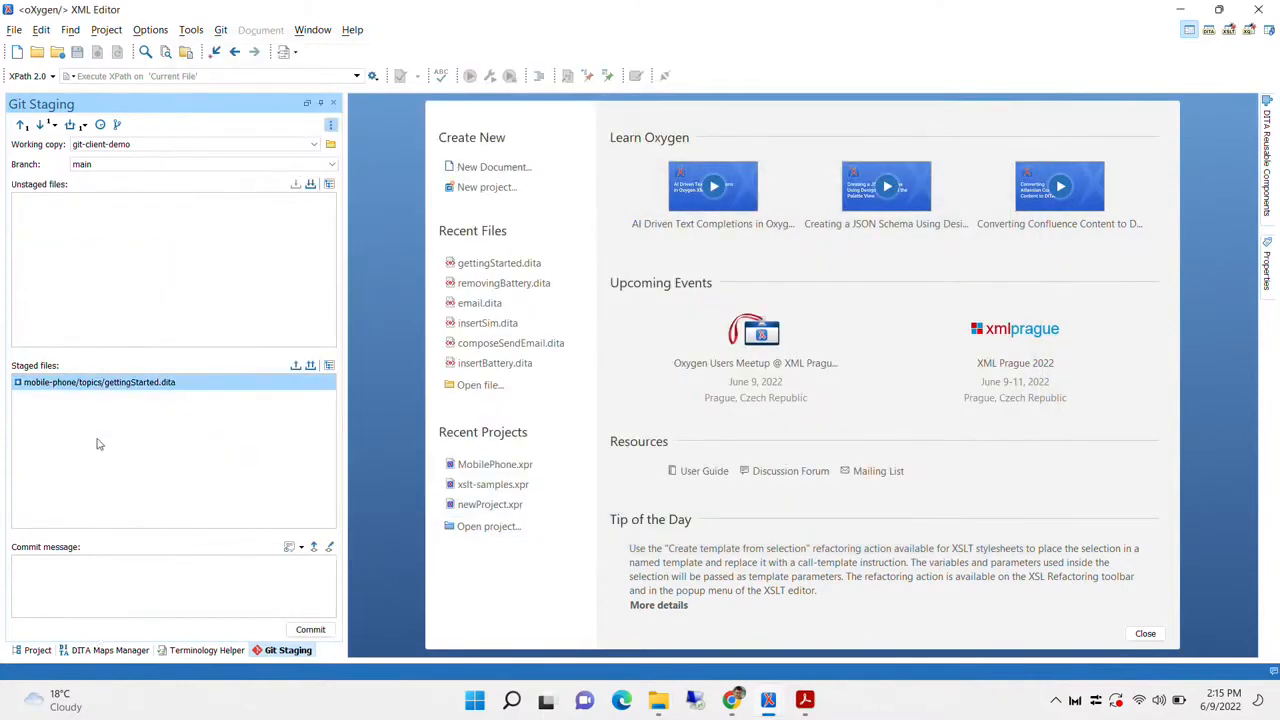
{"action": "left_click", "coordinate": [73, 590]}
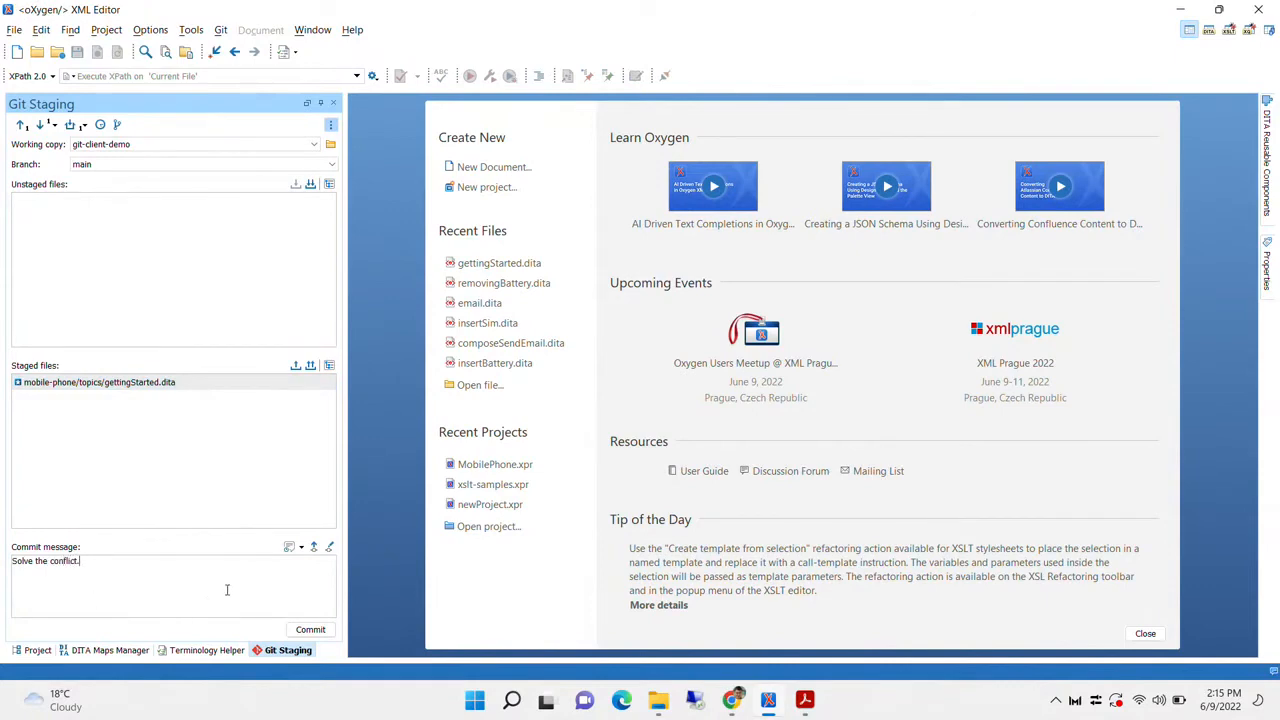
{"action": "type", "text": "Solve the conflict."}
{"action": "left_click", "coordinate": [310, 629]}
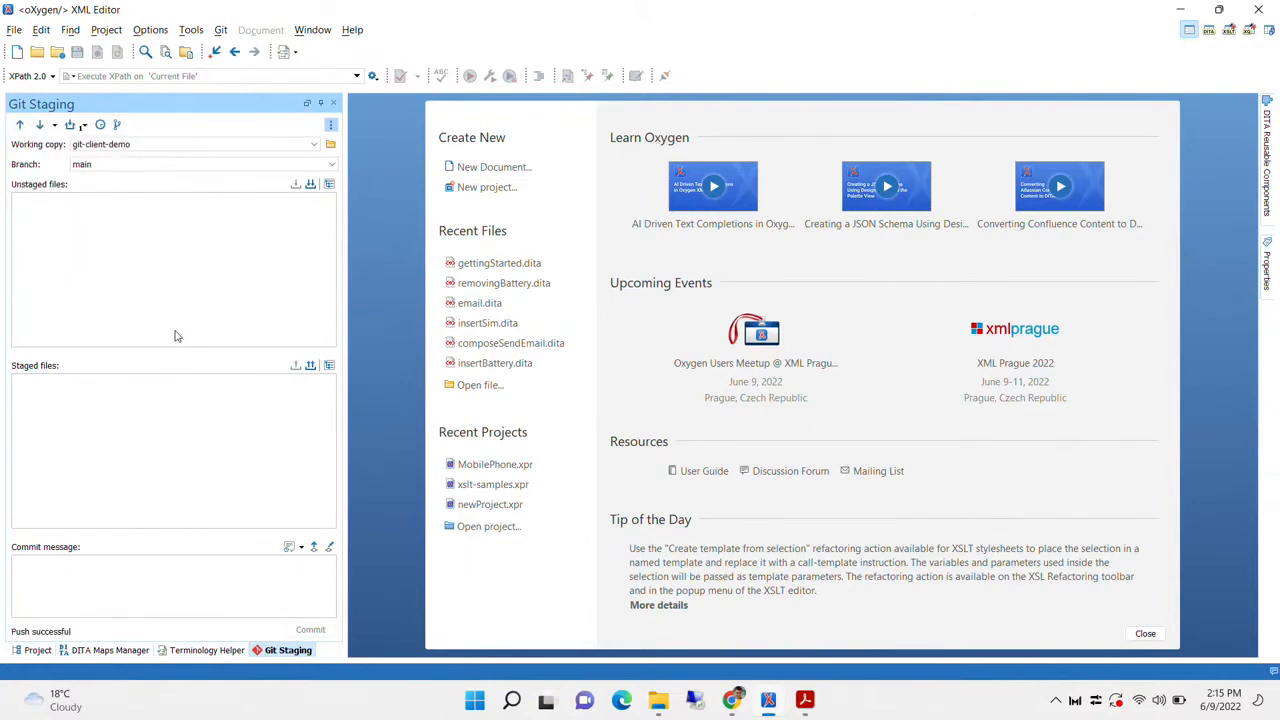
{"action": "left_click", "coordinate": [811, 697]}
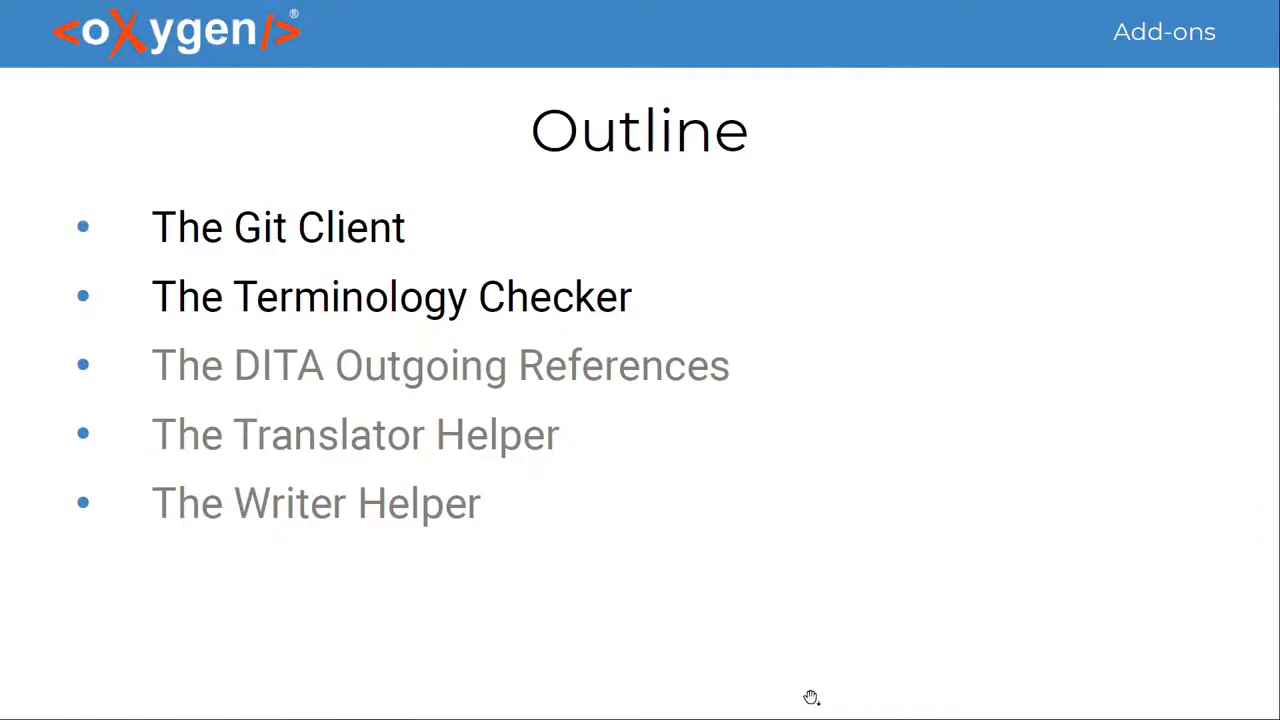
Advance to the Git Client slide, return to Oxygen, and show the Git History
{"action": "left_click", "coordinate": [797, 611]}
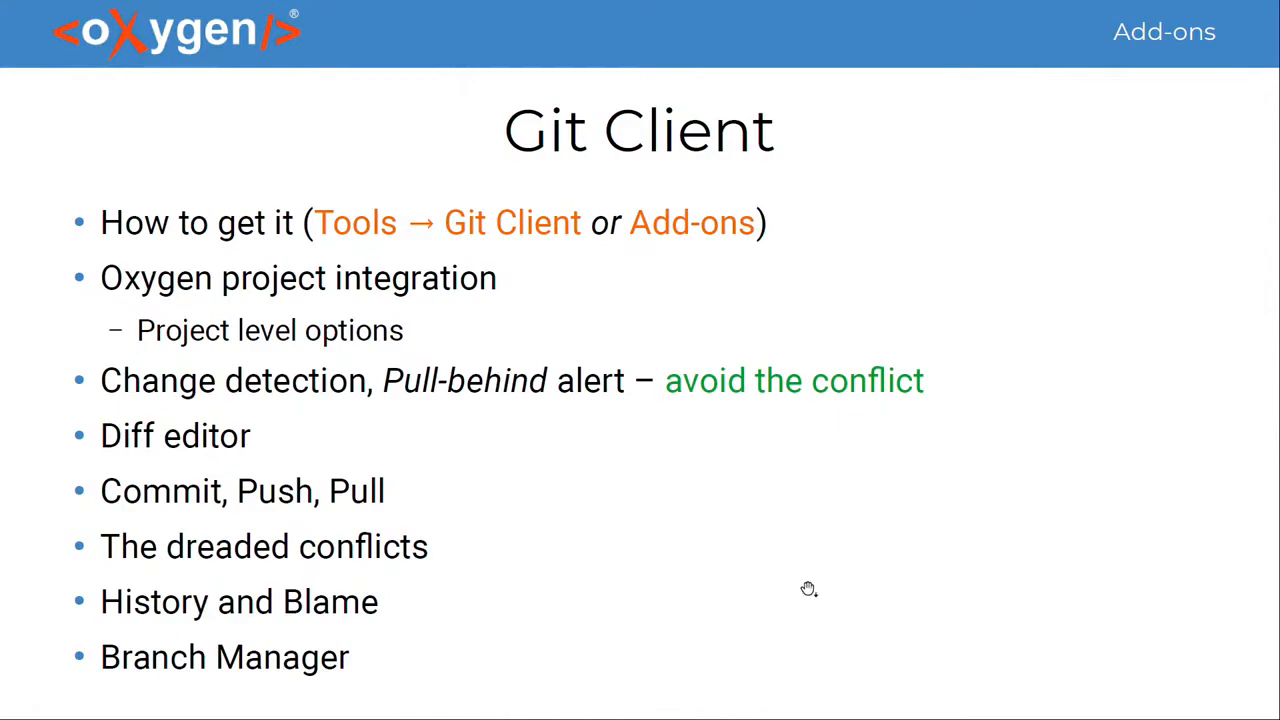
{"action": "key", "text": "alt+Tab"}
{"action": "left_click", "coordinate": [100, 124]}
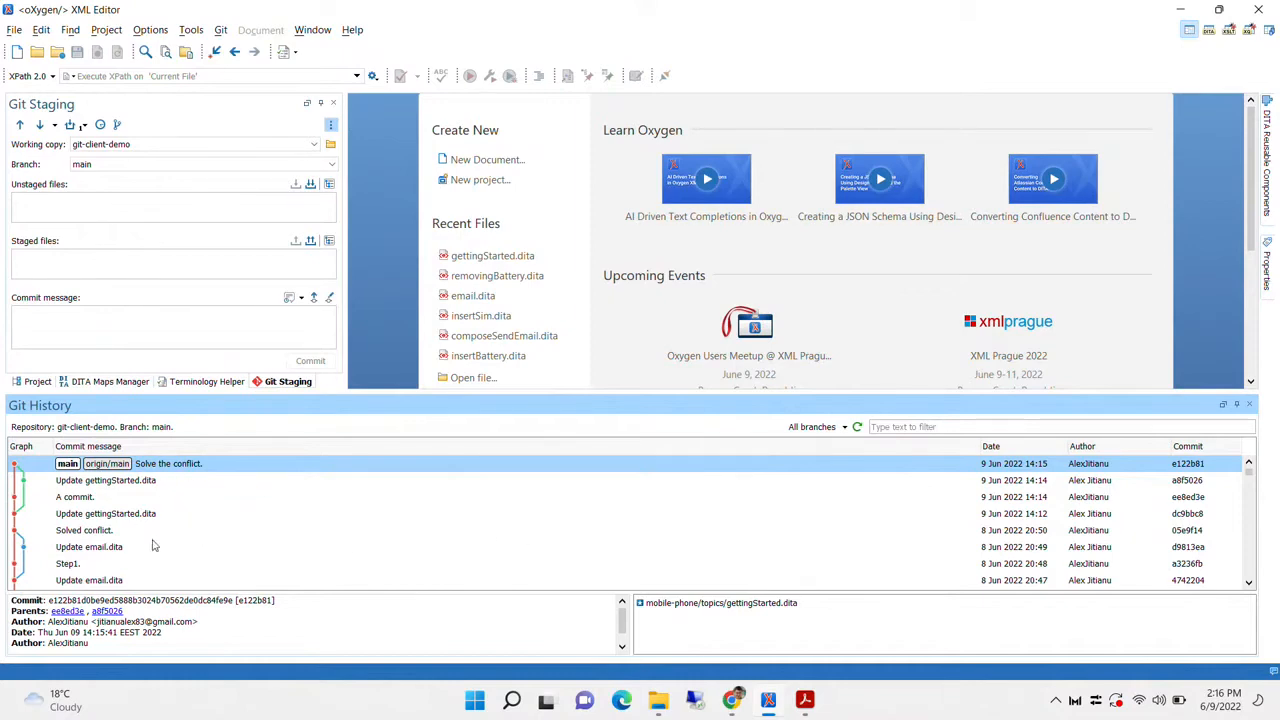
Inspect the earlier 'Update gettingStarted.dita' commit and view the actions for its changed file
{"action": "left_click", "coordinate": [30, 483]}
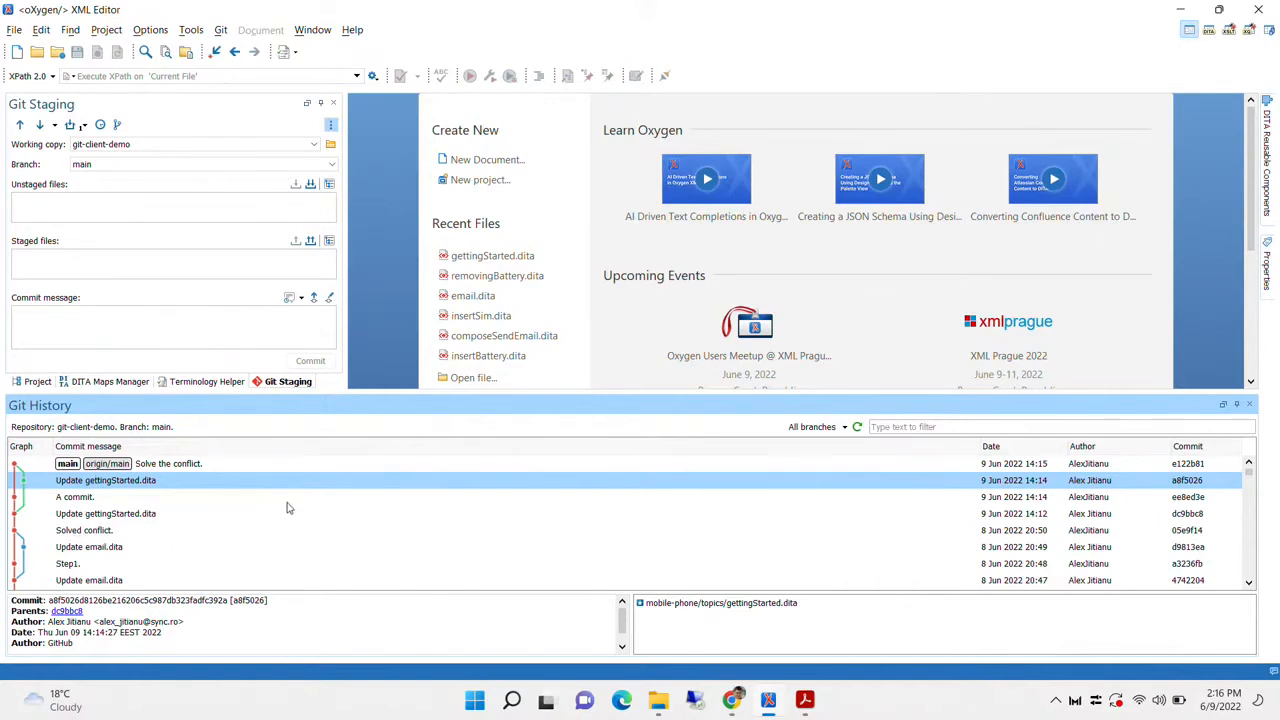
{"action": "left_click", "coordinate": [706, 606]}
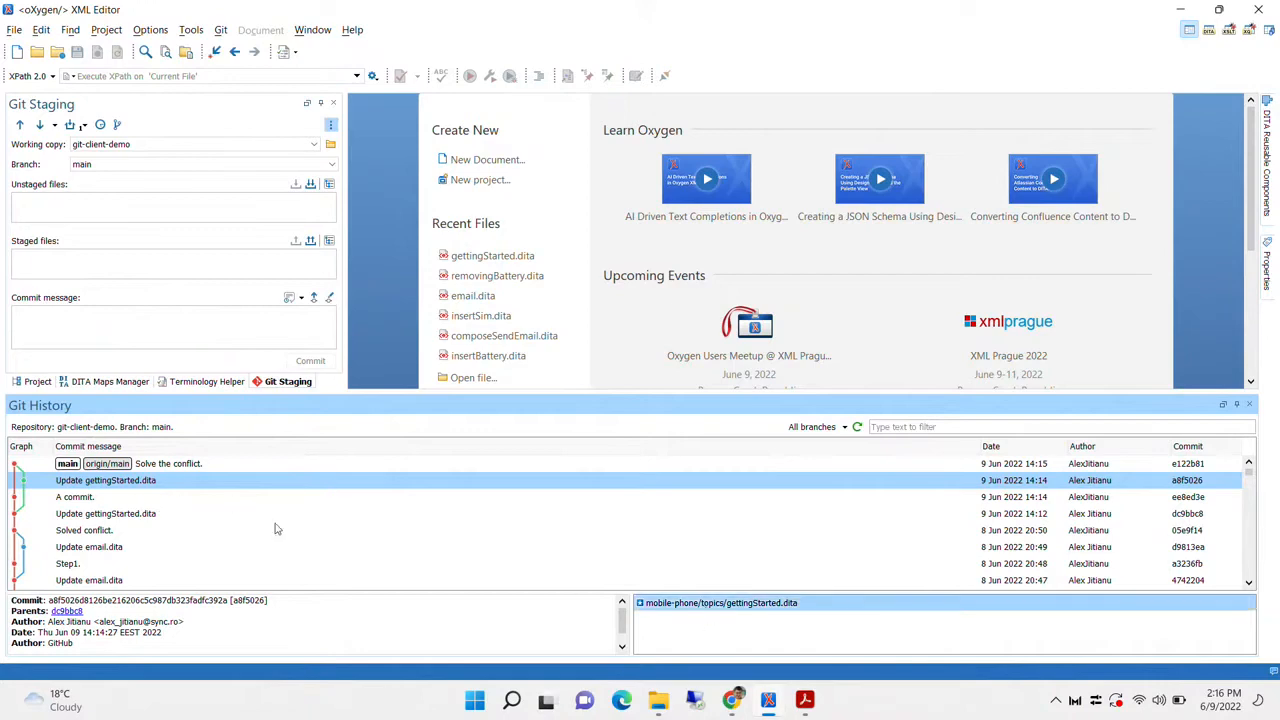
{"action": "right_click", "coordinate": [767, 606]}
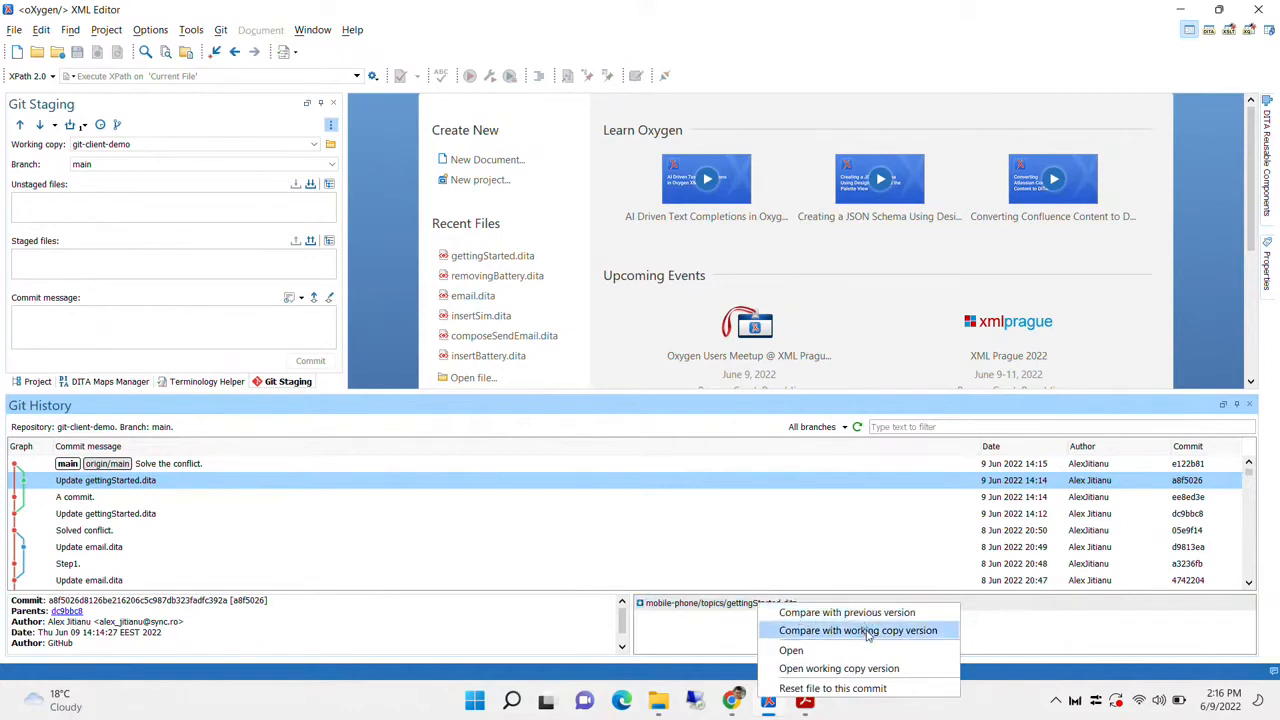
{"action": "left_click", "coordinate": [675, 605]}
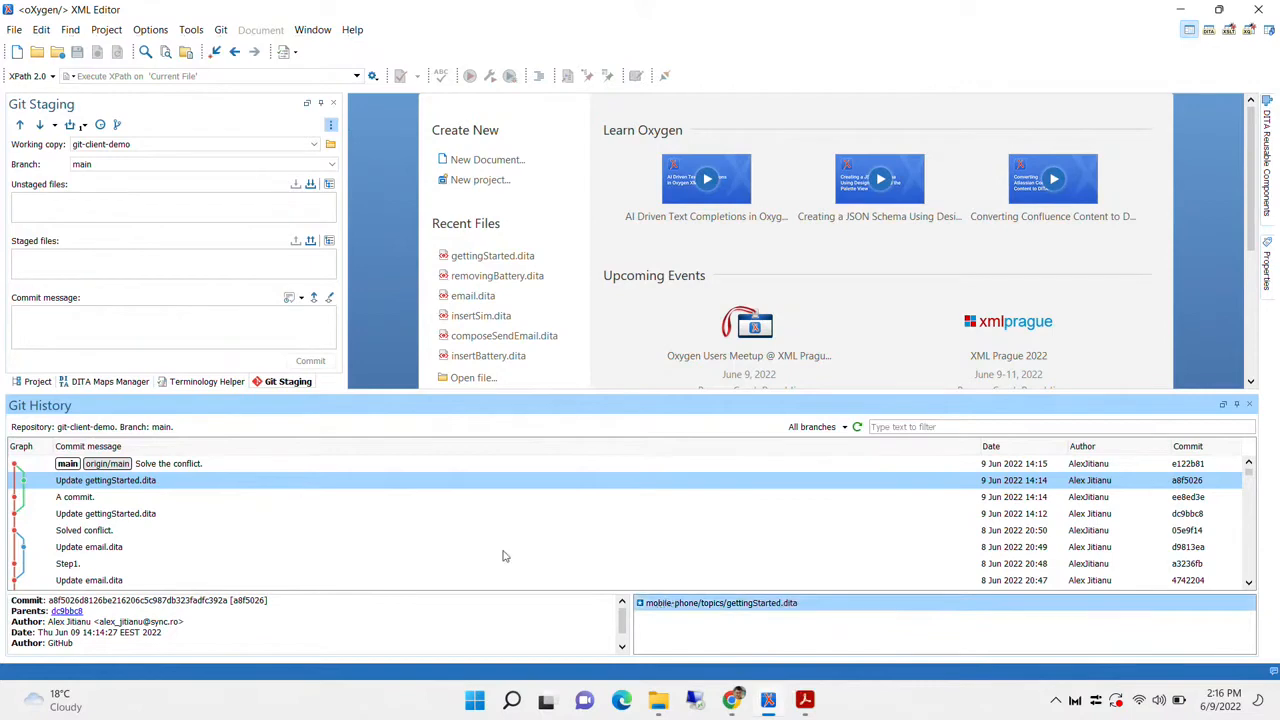
Check the 'Update email.dita' commit, then leave Git History for the Git Branch Manager
{"action": "left_click", "coordinate": [593, 549]}
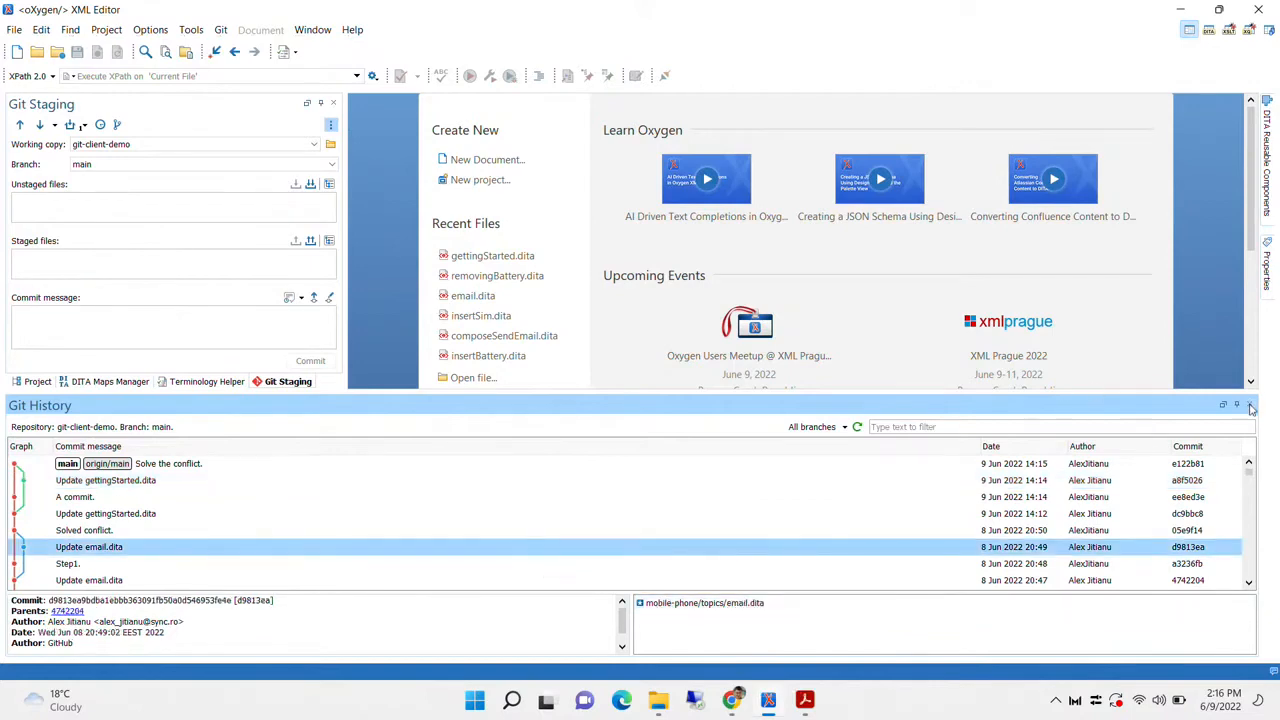
{"action": "left_click", "coordinate": [1249, 404]}
{"action": "left_click", "coordinate": [116, 124]}
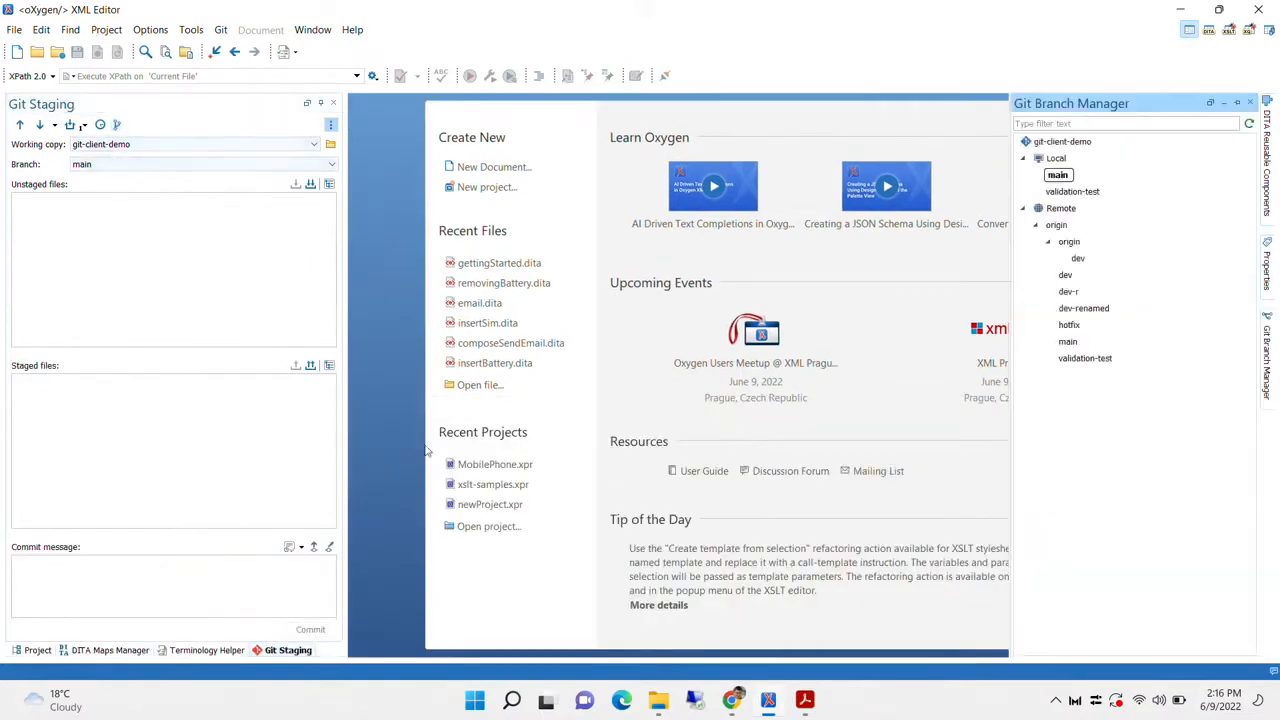
Review the actions available for the remote dev-renamed and local validation-test branches
{"action": "right_click", "coordinate": [1086, 314]}
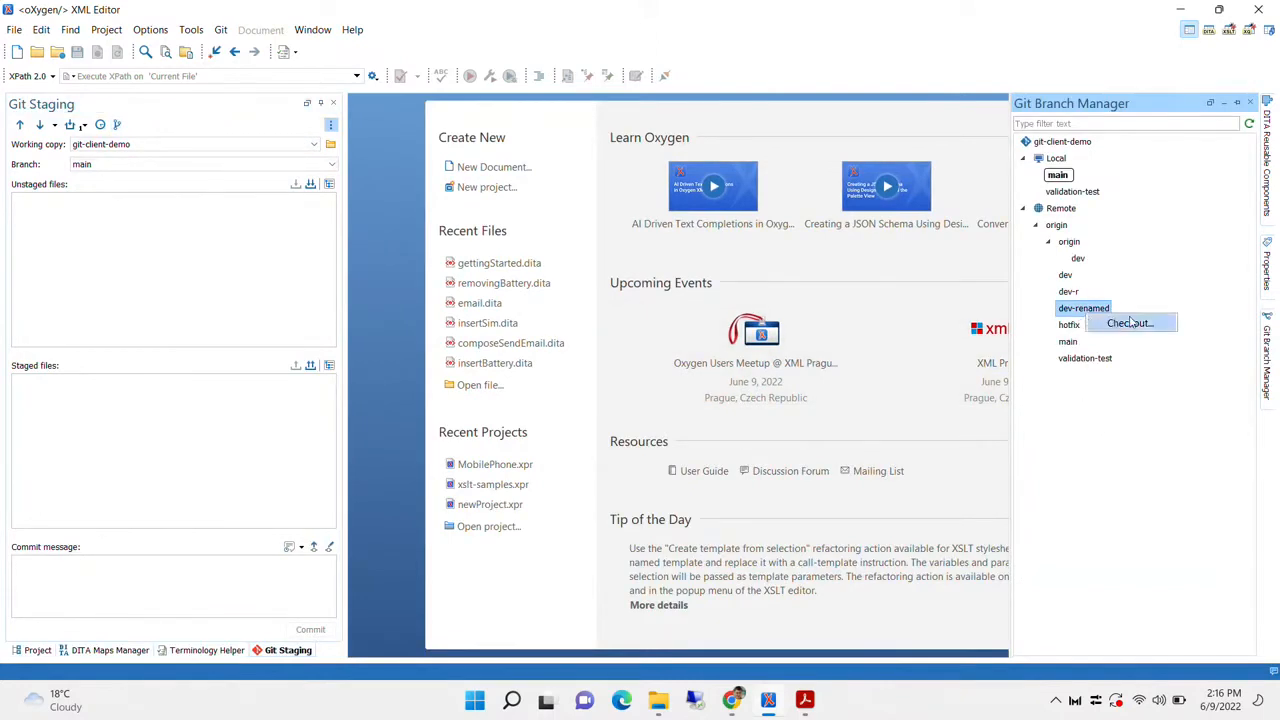
{"action": "right_click", "coordinate": [1068, 190]}
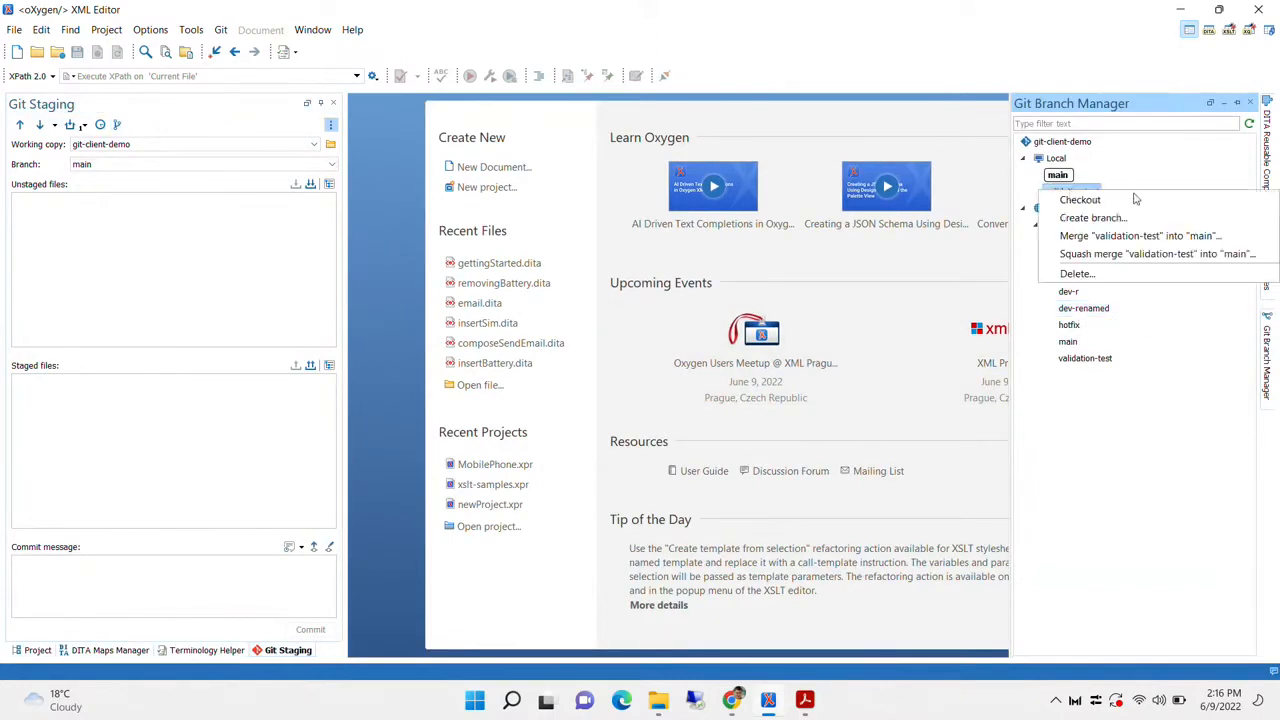
{"action": "left_click", "coordinate": [1133, 166]}
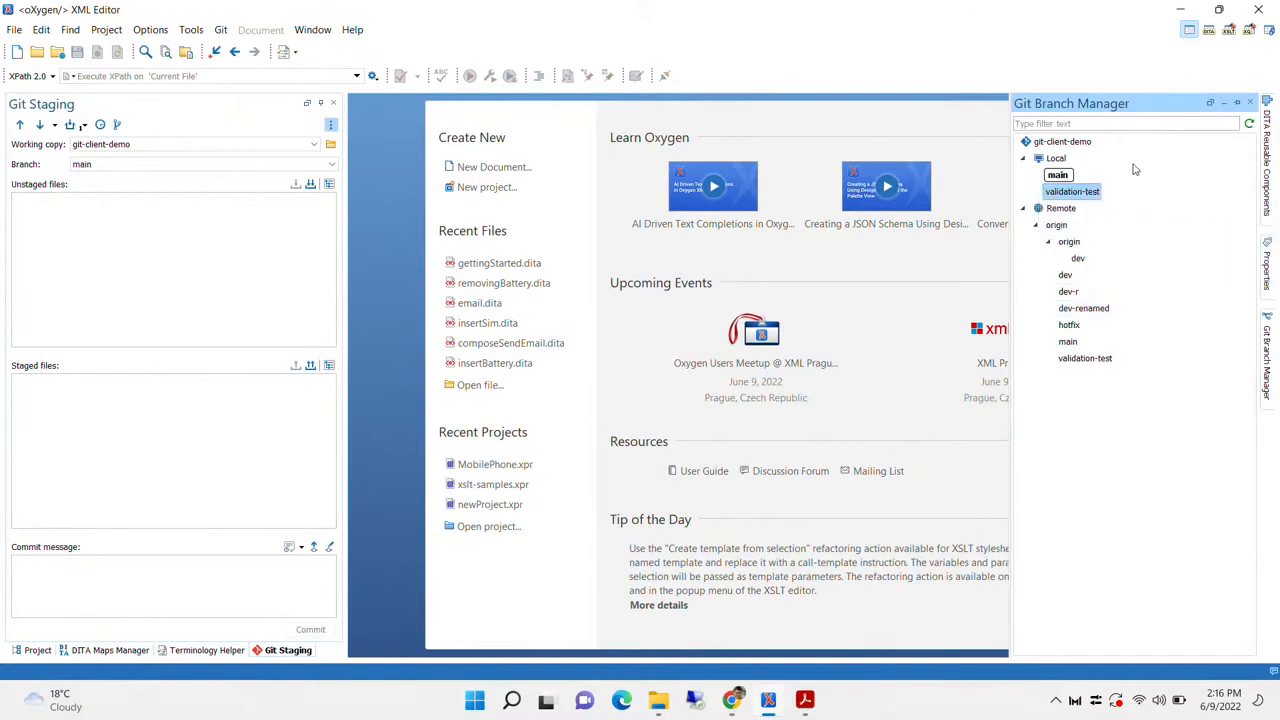
Shrink the Branch Manager to a narrow column and keep main as the current branch
{"action": "left_click", "coordinate": [1237, 106]}
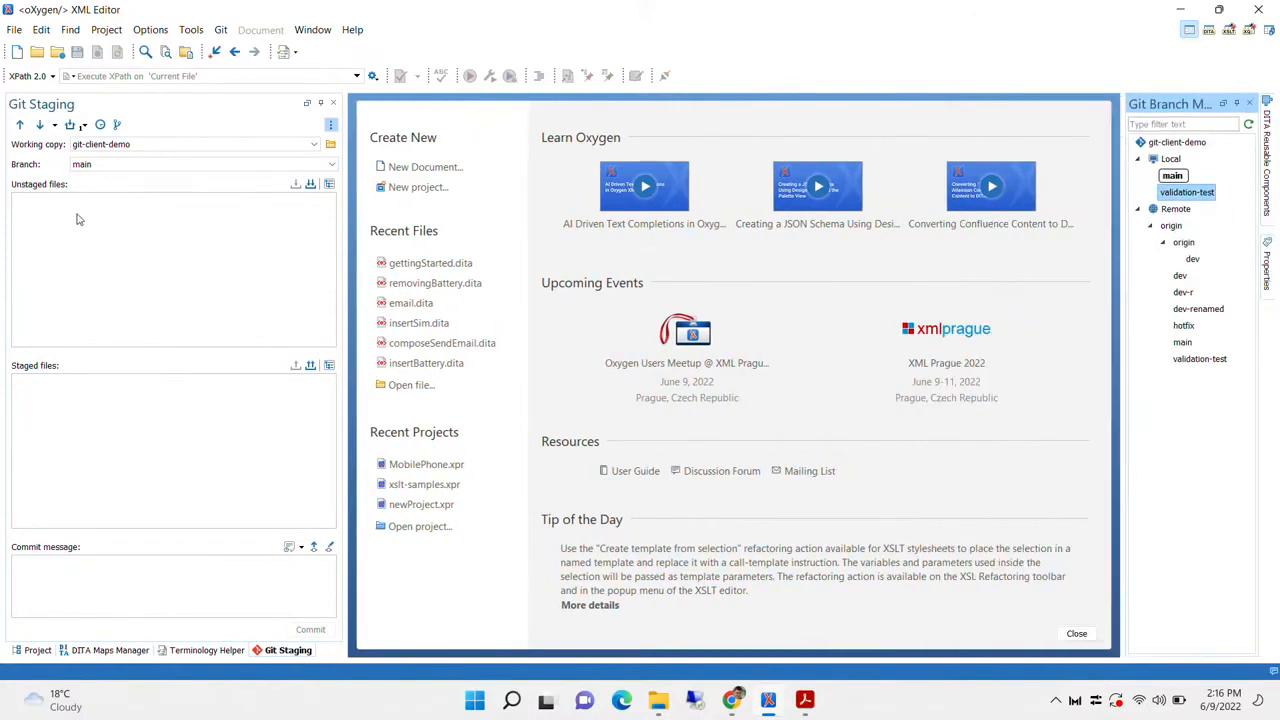
{"action": "left_click", "coordinate": [334, 165]}
{"action": "left_click", "coordinate": [316, 178]}
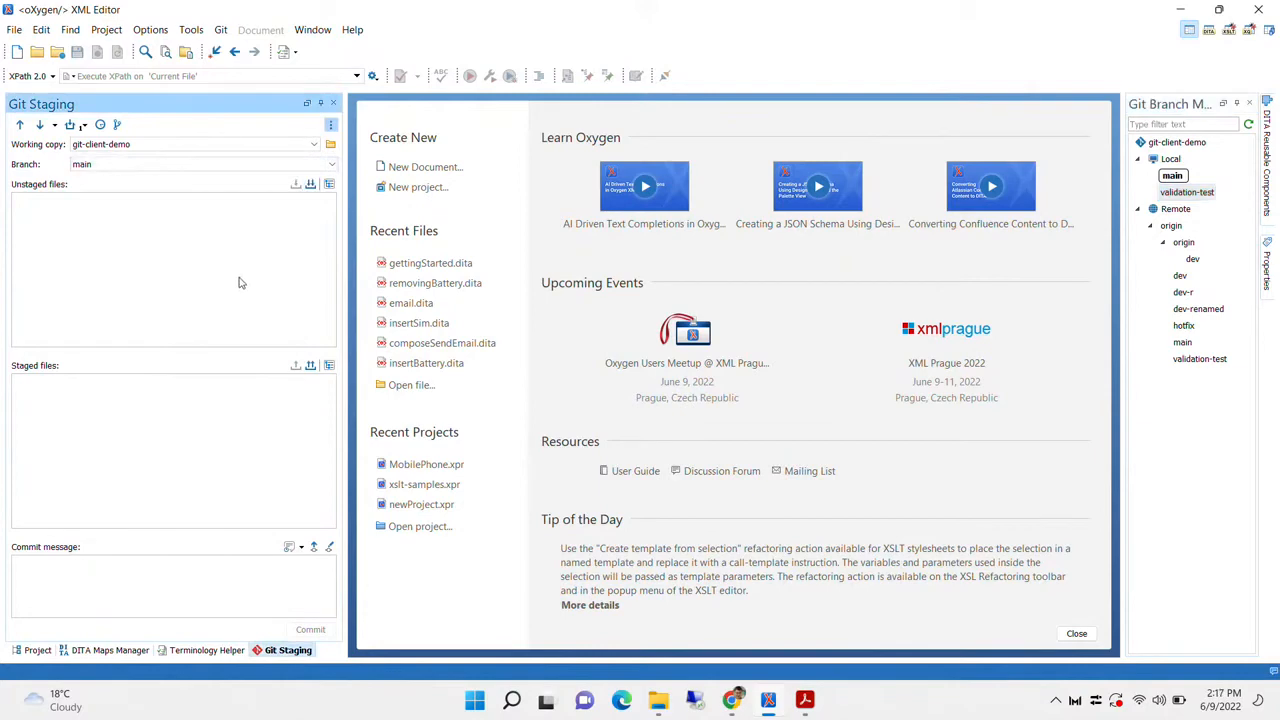
{"action": "left_click", "coordinate": [48, 648]}
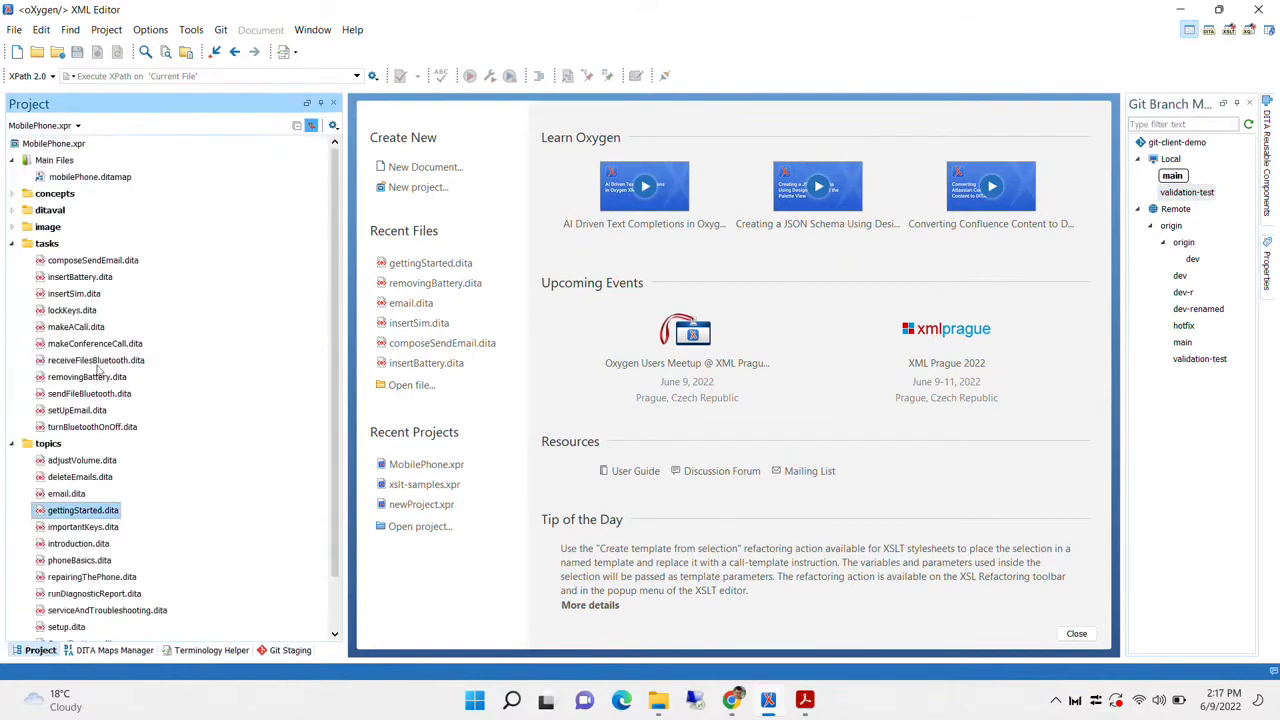
{"action": "left_click", "coordinate": [262, 649]}
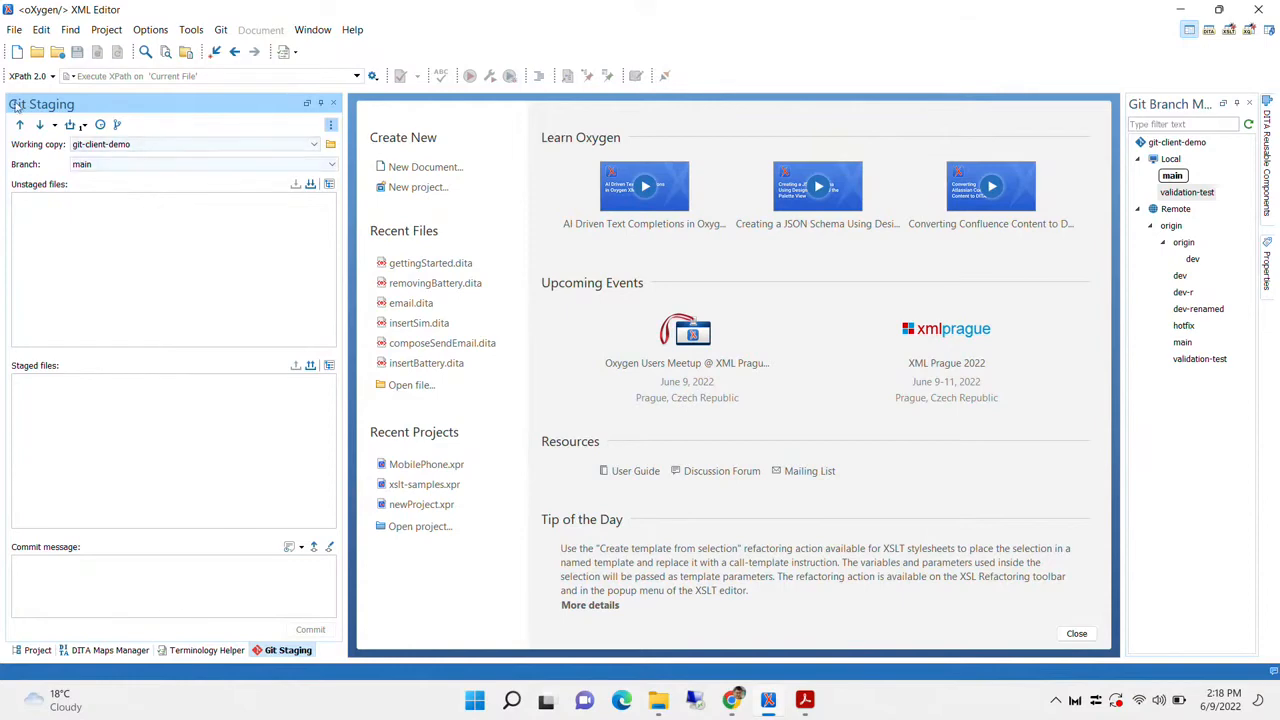
{"action": "left_click", "coordinate": [330, 144]}
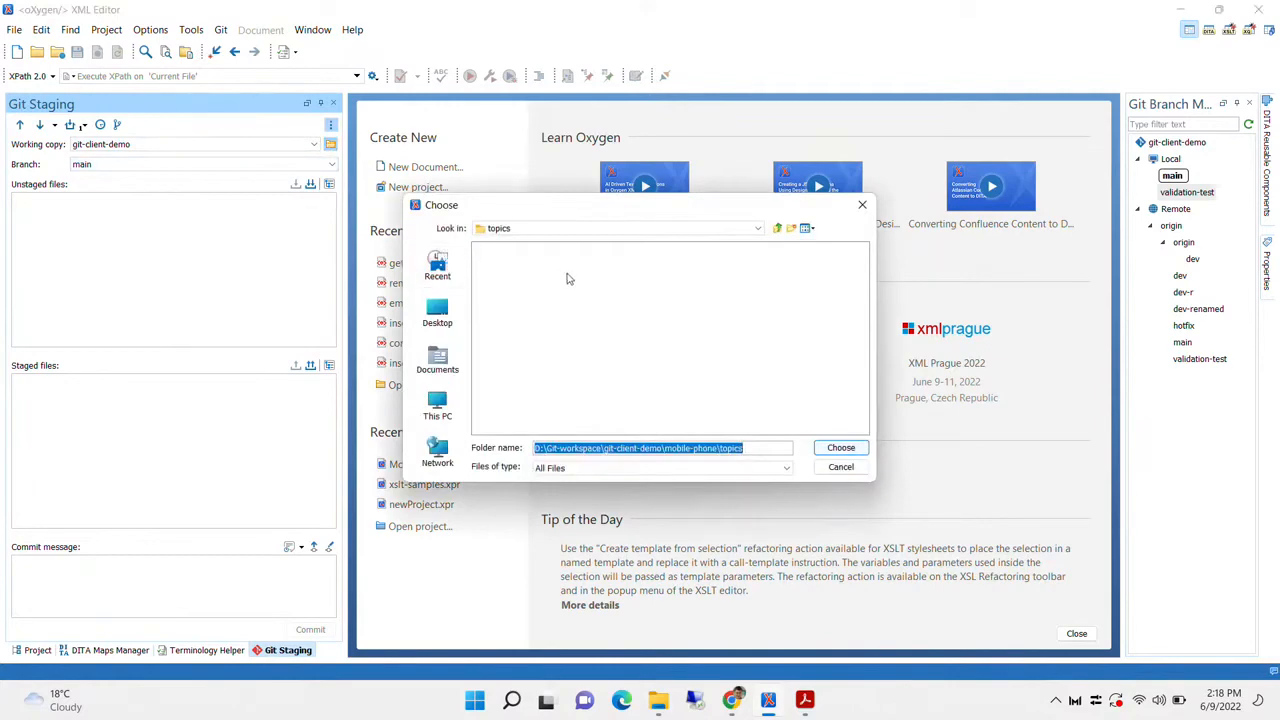
{"action": "left_click", "coordinate": [862, 204]}
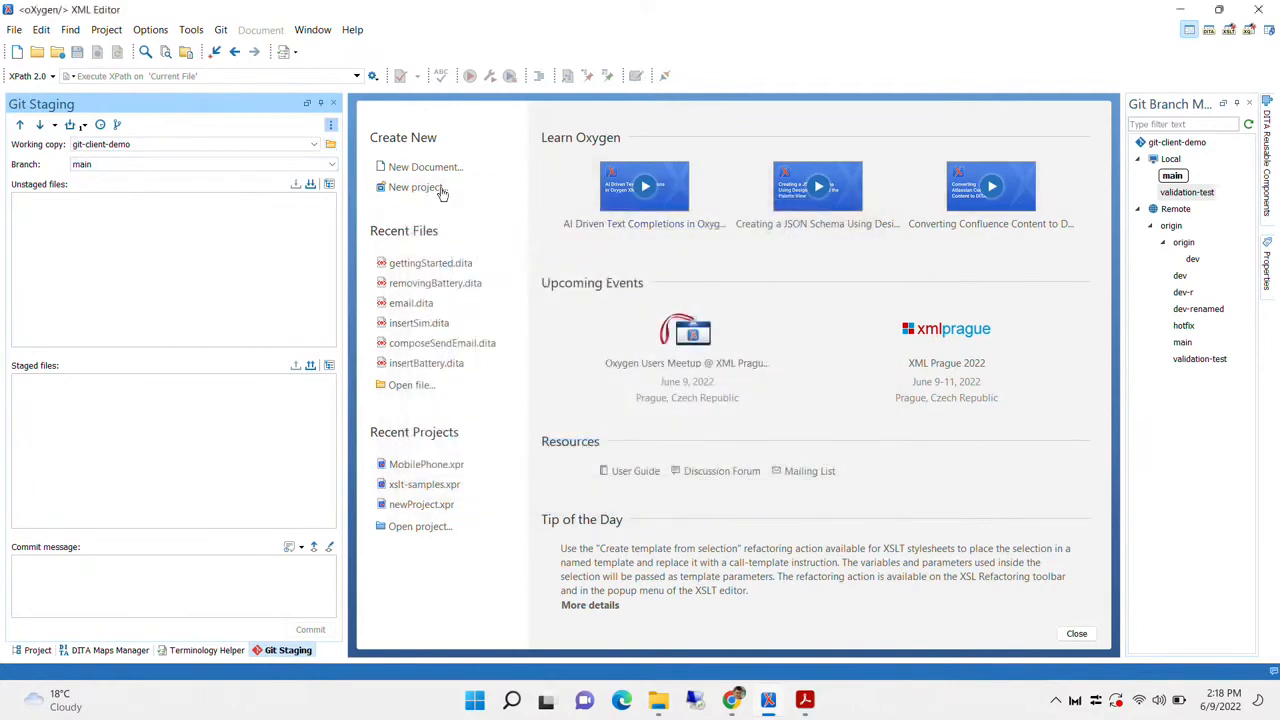
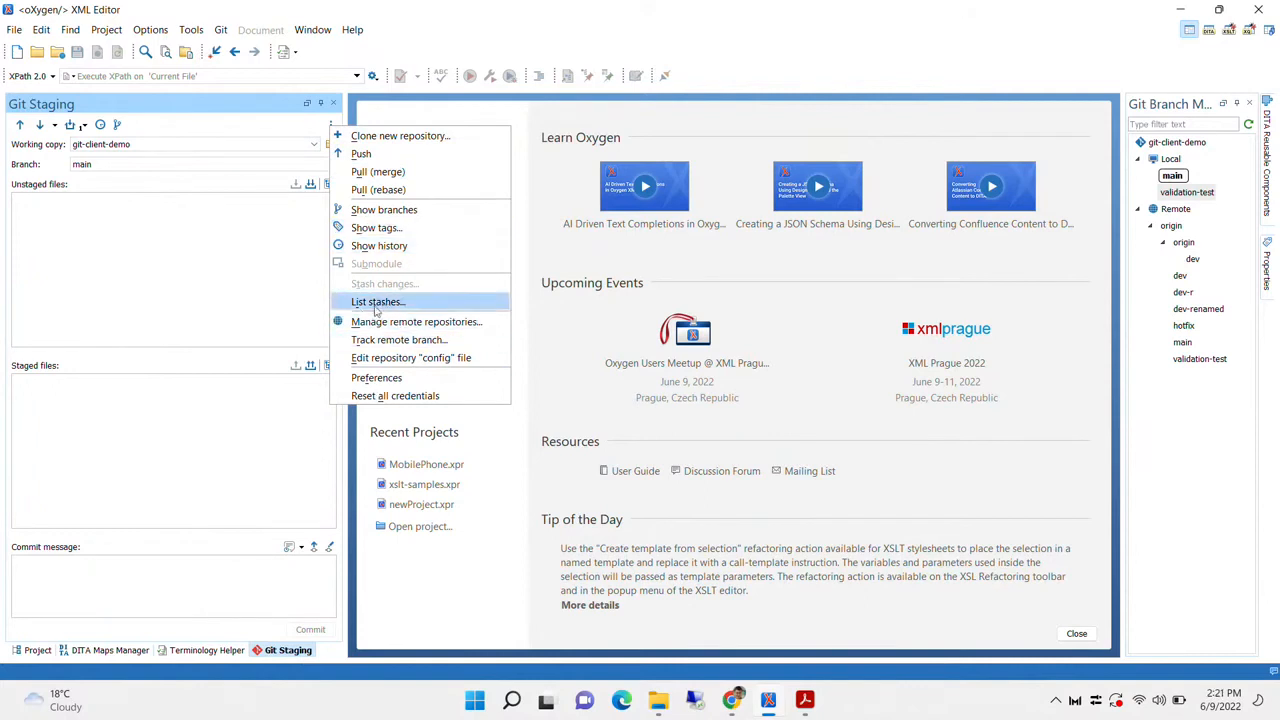
Check the single saved stash, then switch the Git Client preferences to Project Options
{"action": "left_click", "coordinate": [378, 303]}
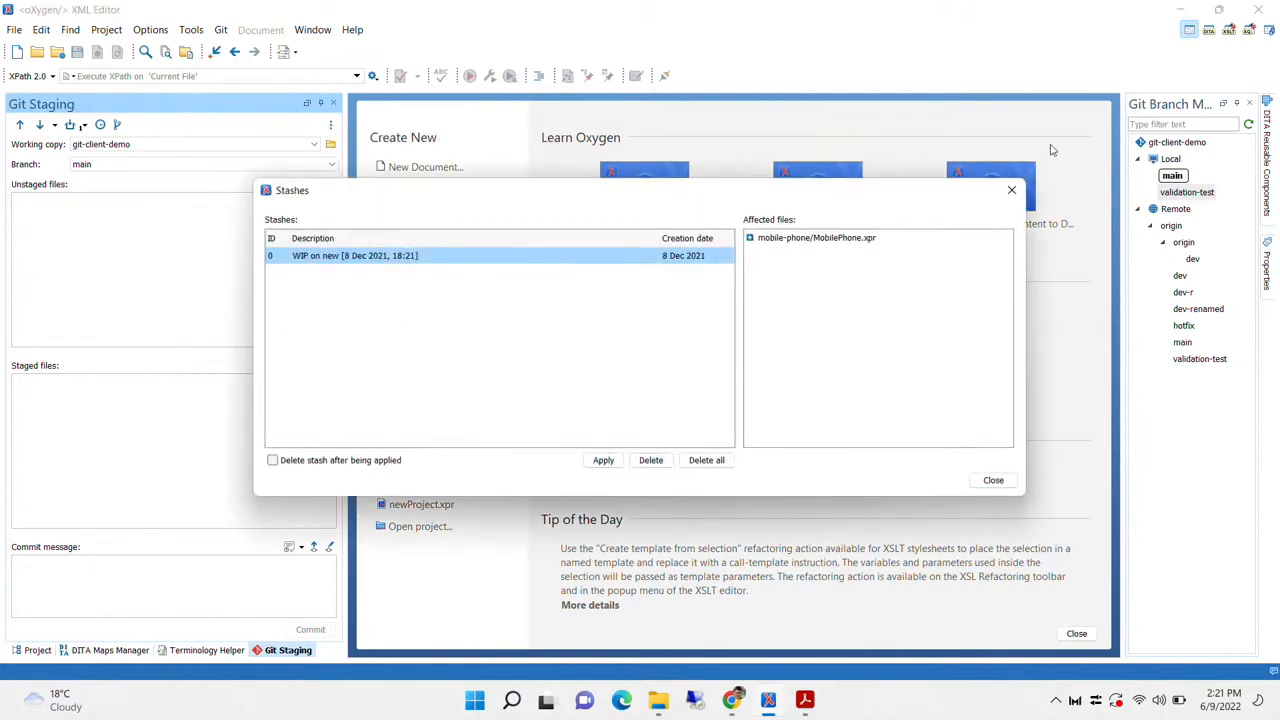
{"action": "left_click", "coordinate": [1013, 191]}
{"action": "left_click", "coordinate": [330, 125]}
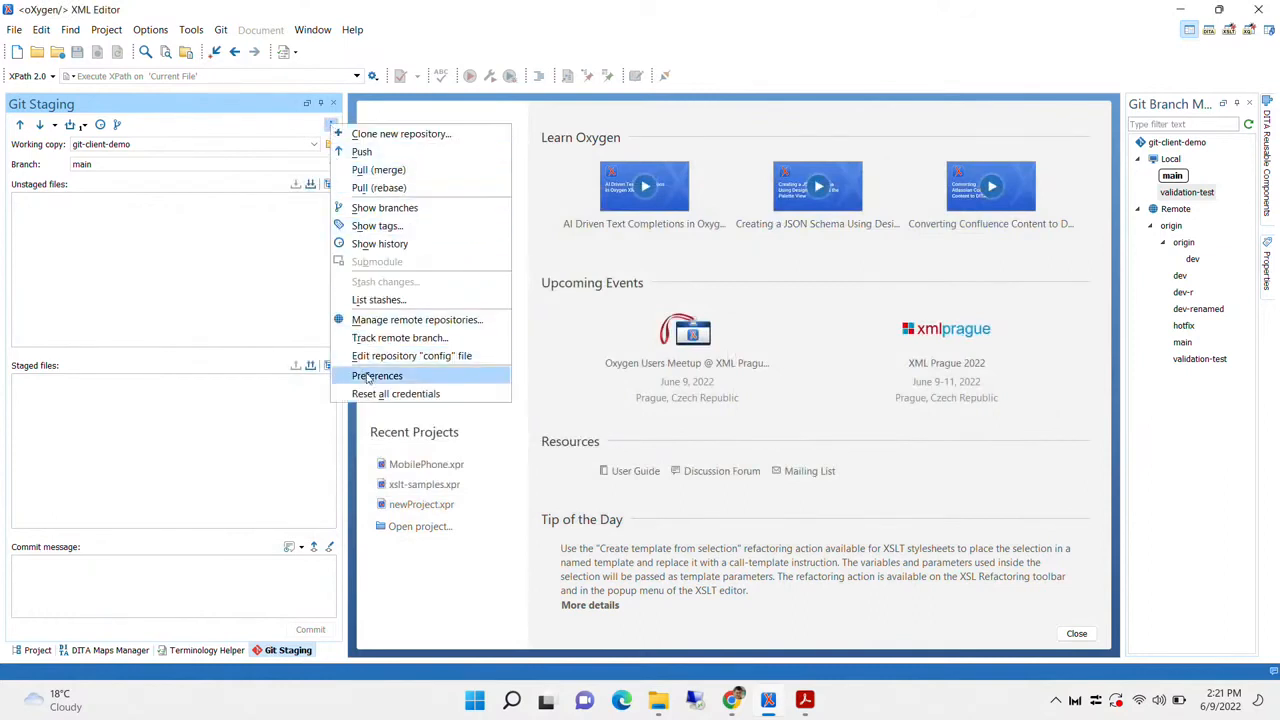
{"action": "key", "text": "Return"}
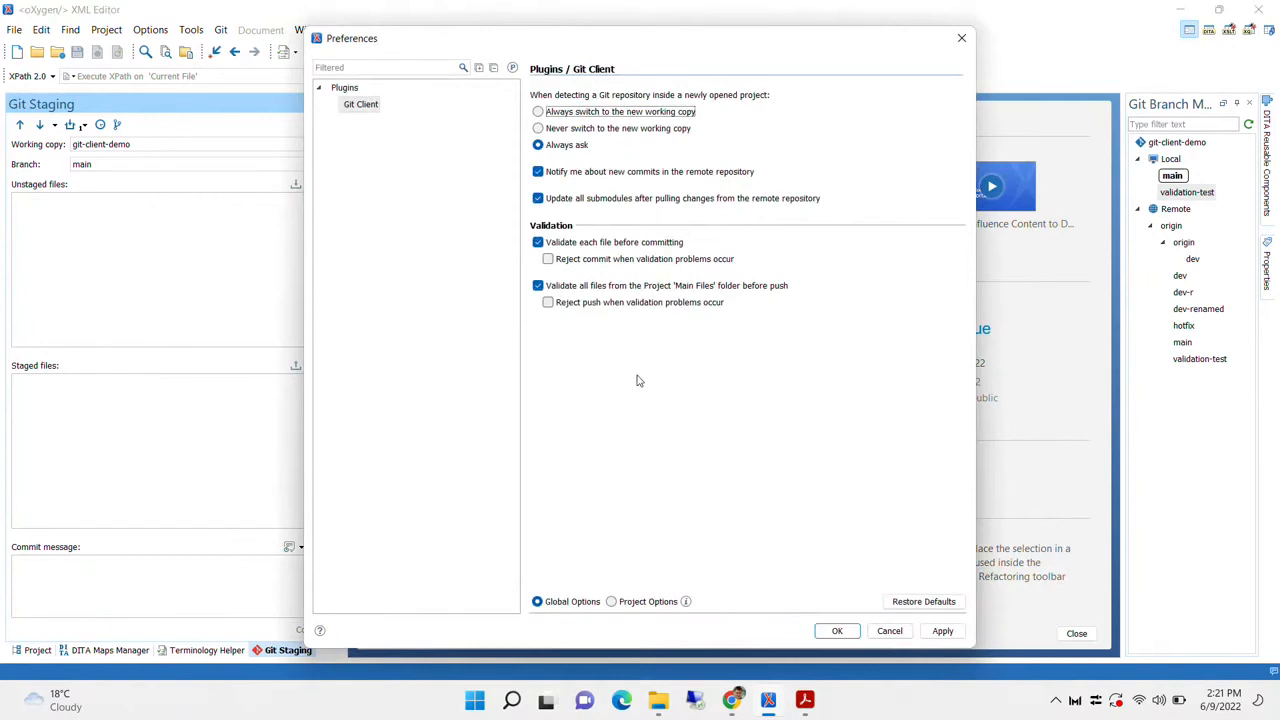
{"action": "left_click", "coordinate": [640, 607]}
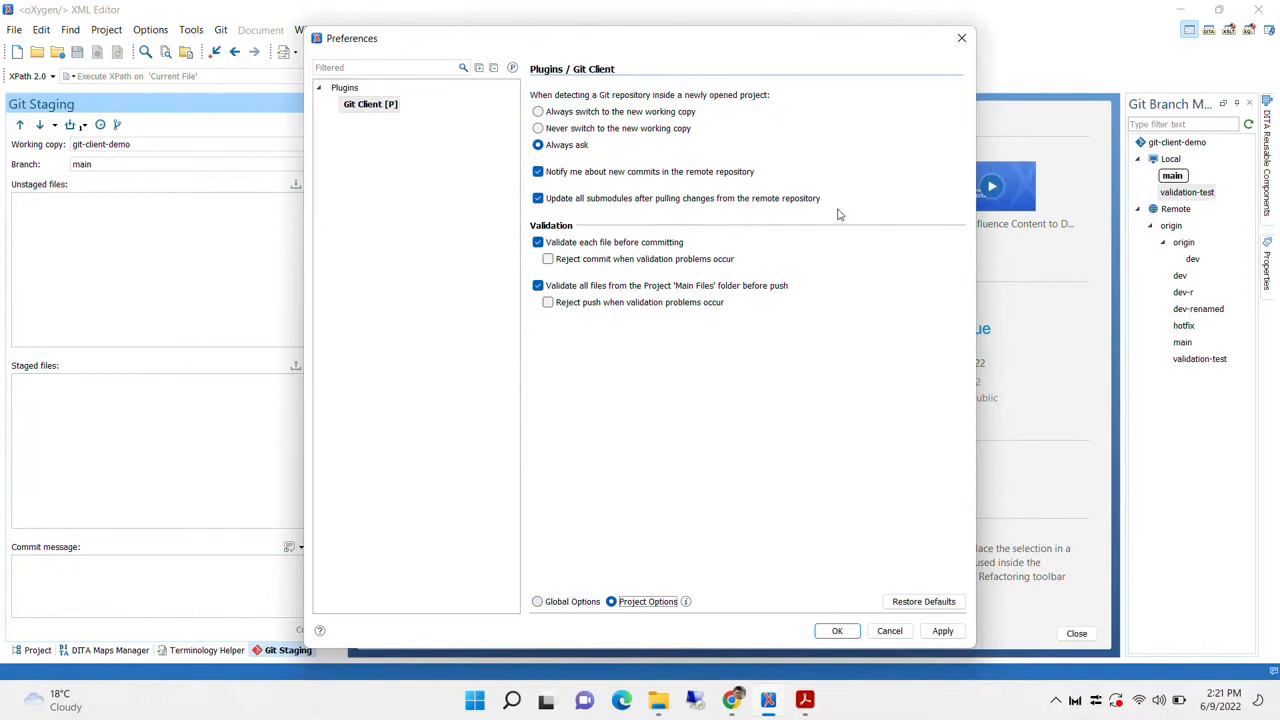
{"action": "left_click", "coordinate": [961, 40]}
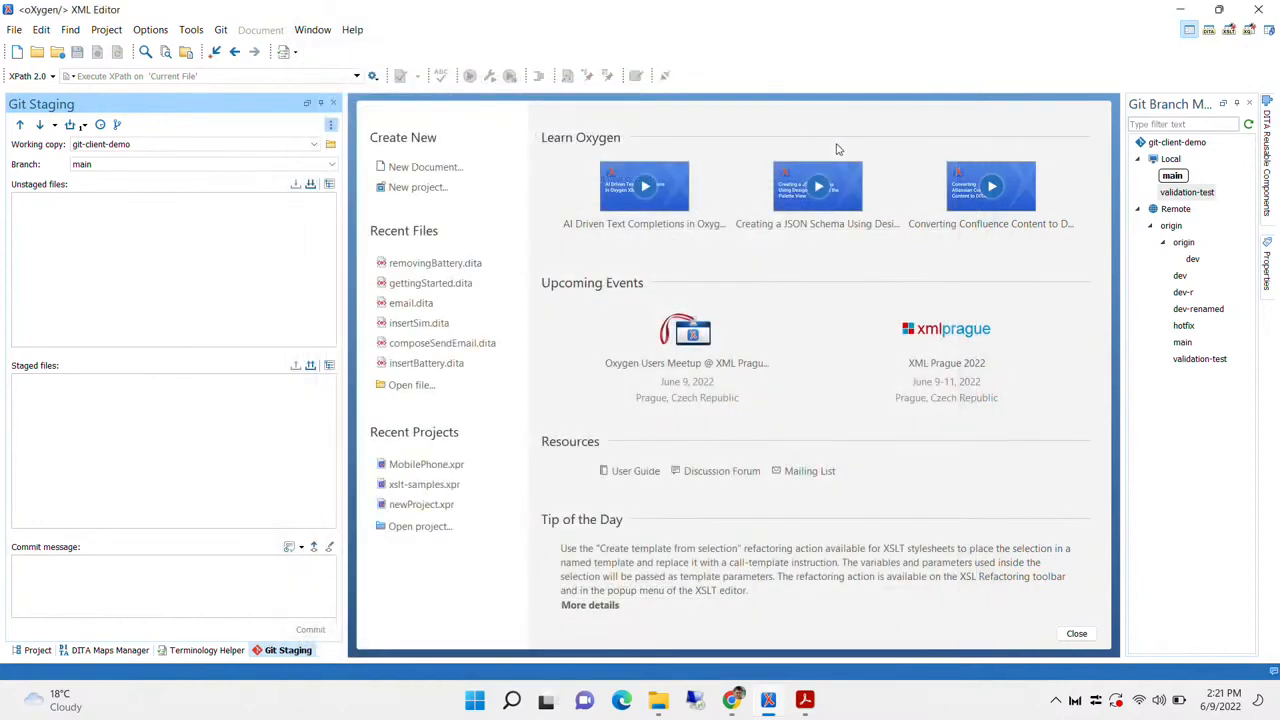
Glance at the project file tree and the global Options menu
{"action": "left_click", "coordinate": [36, 650]}
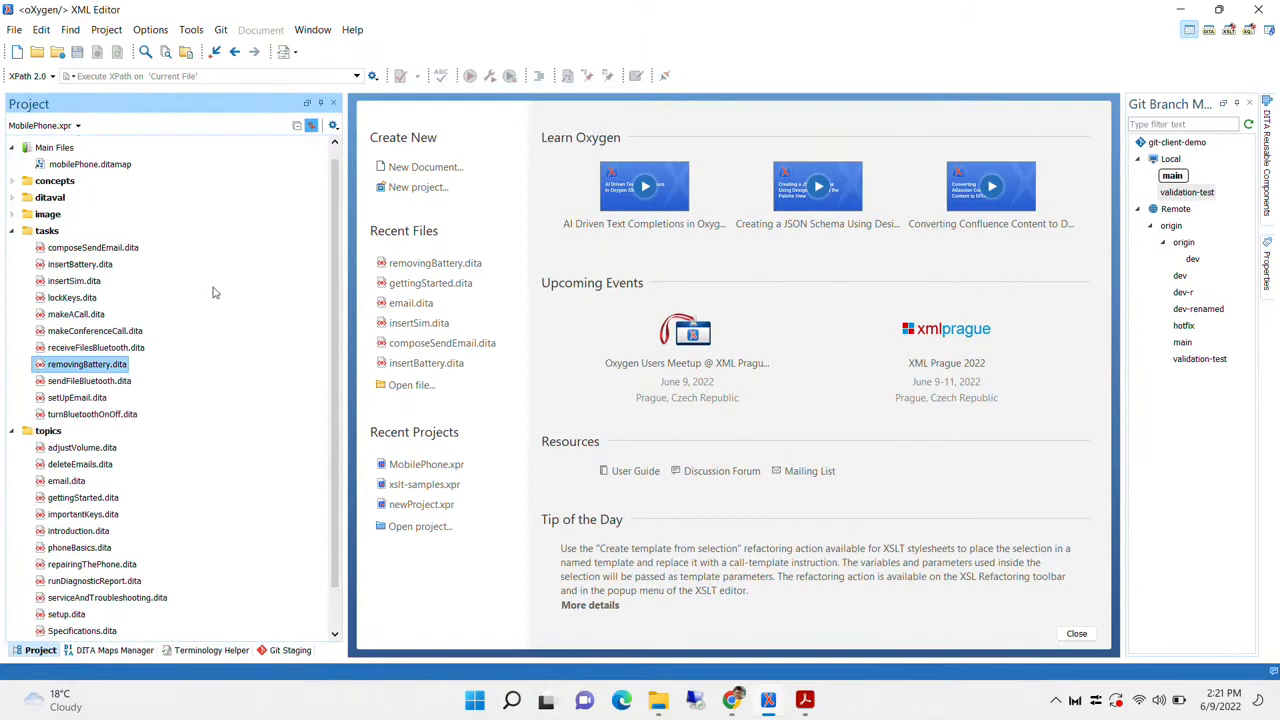
{"action": "left_click", "coordinate": [193, 31]}
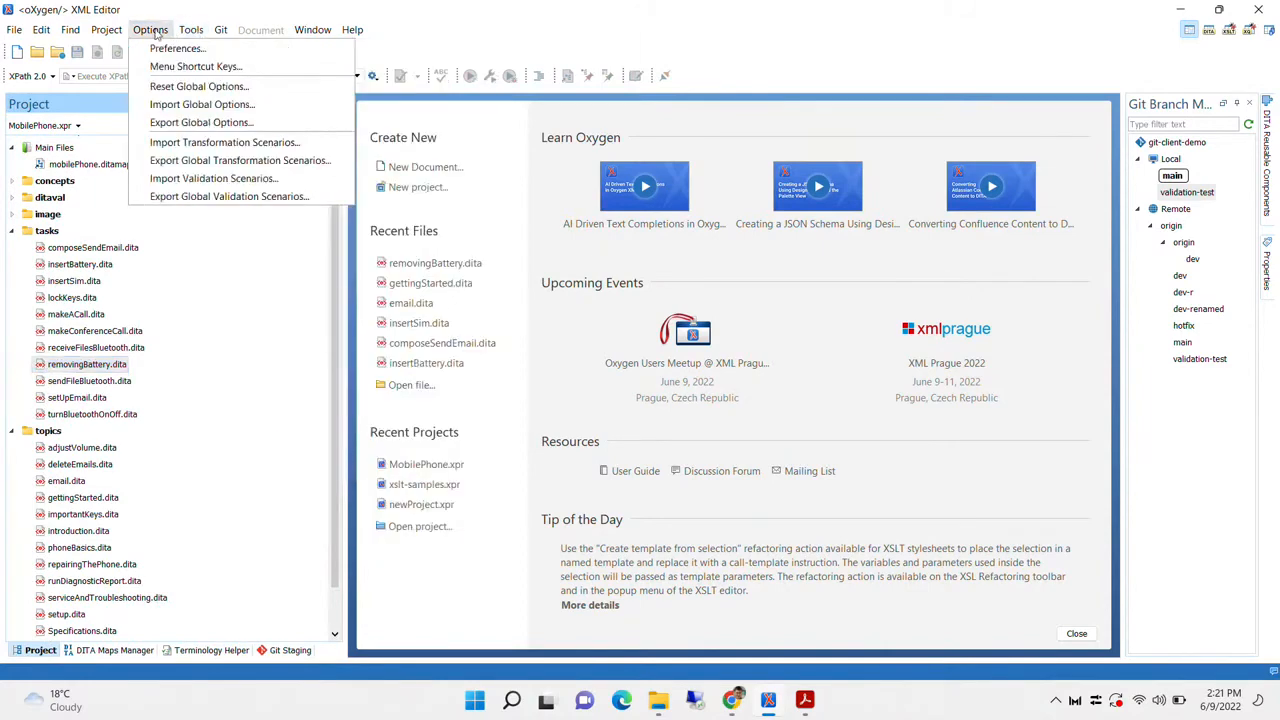
{"action": "left_click", "coordinate": [271, 366]}
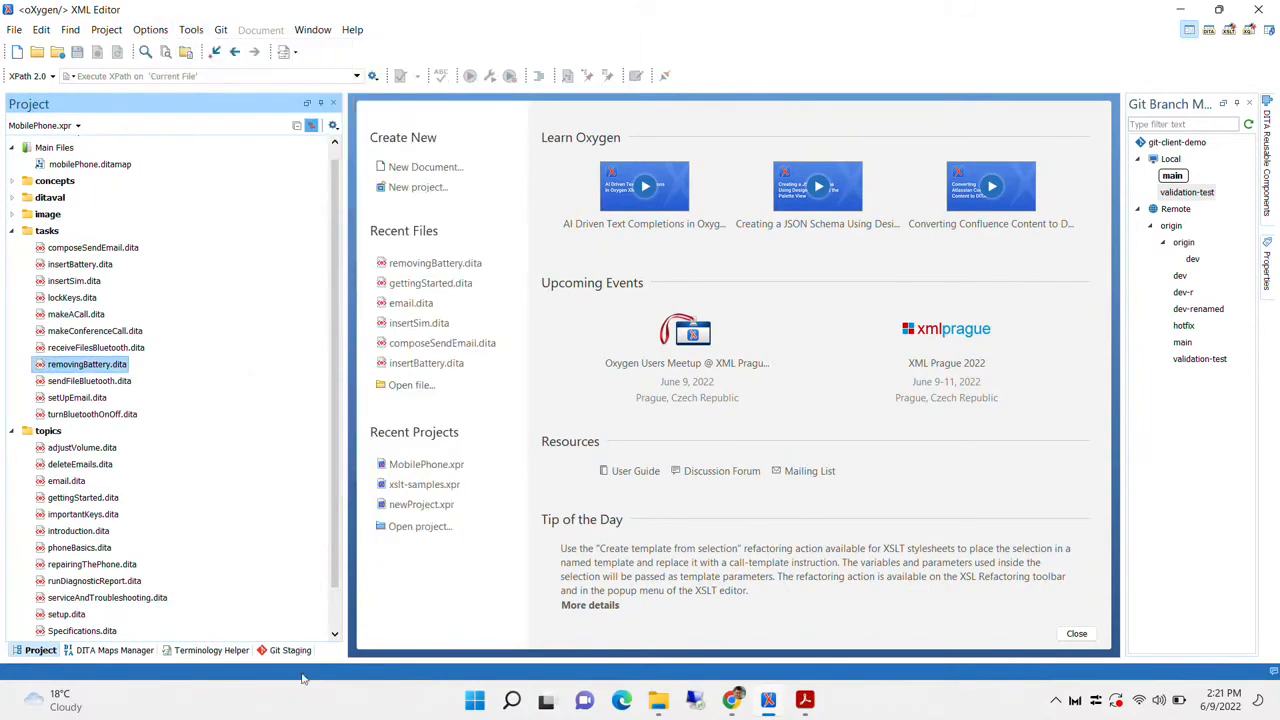
Review the Git Client preferences from Git Staging, then return to the MobilePhone.xpr file tree
{"action": "left_click", "coordinate": [288, 651]}
{"action": "left_click", "coordinate": [331, 126]}
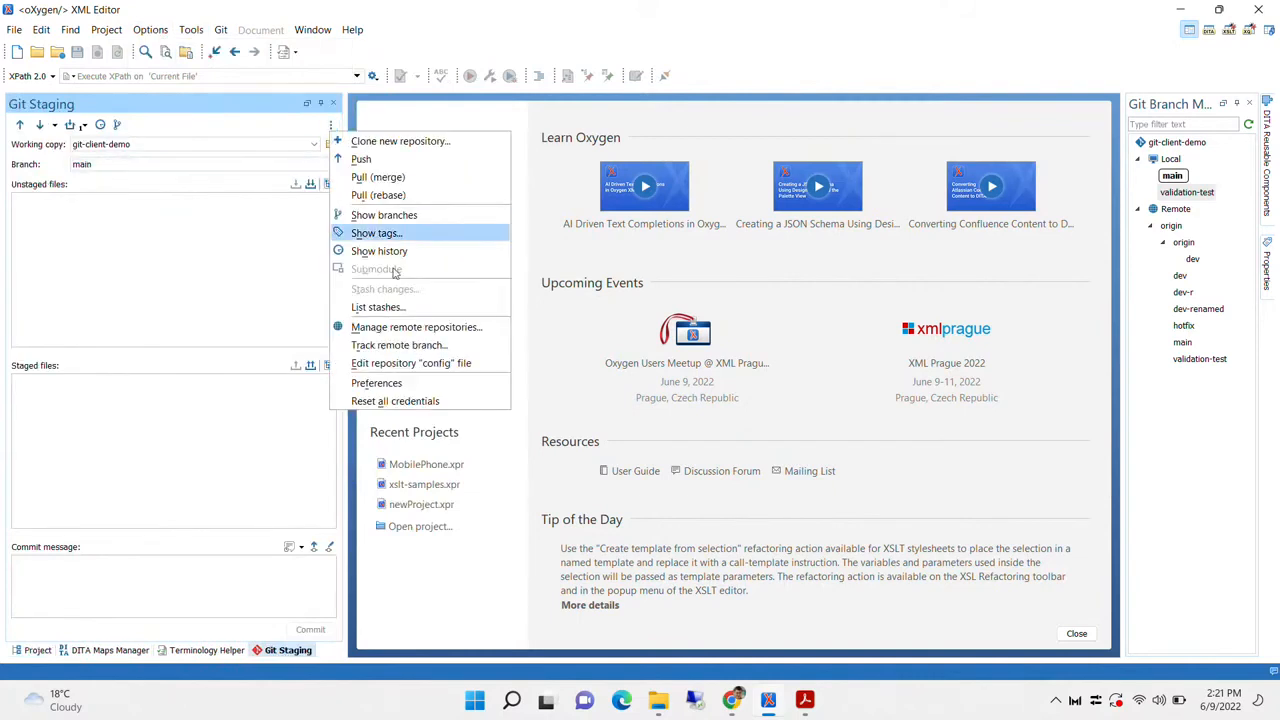
{"action": "left_click", "coordinate": [414, 394]}
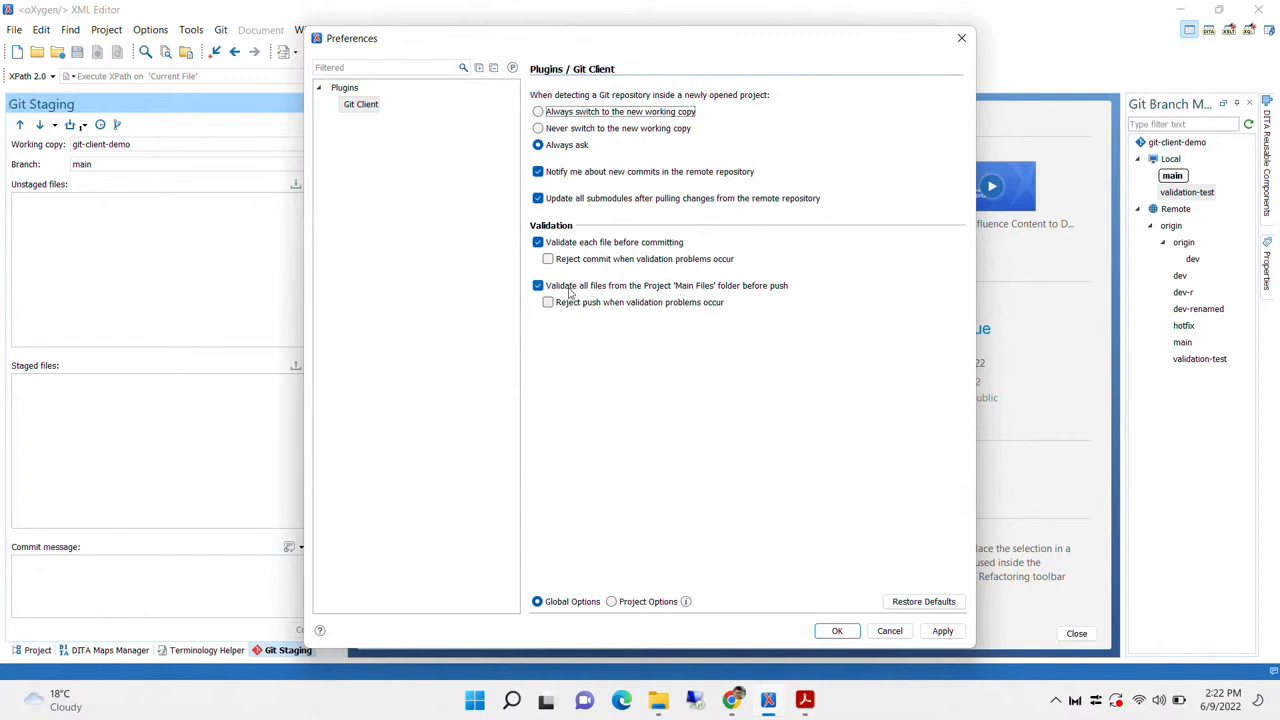
{"action": "left_click", "coordinate": [961, 38]}
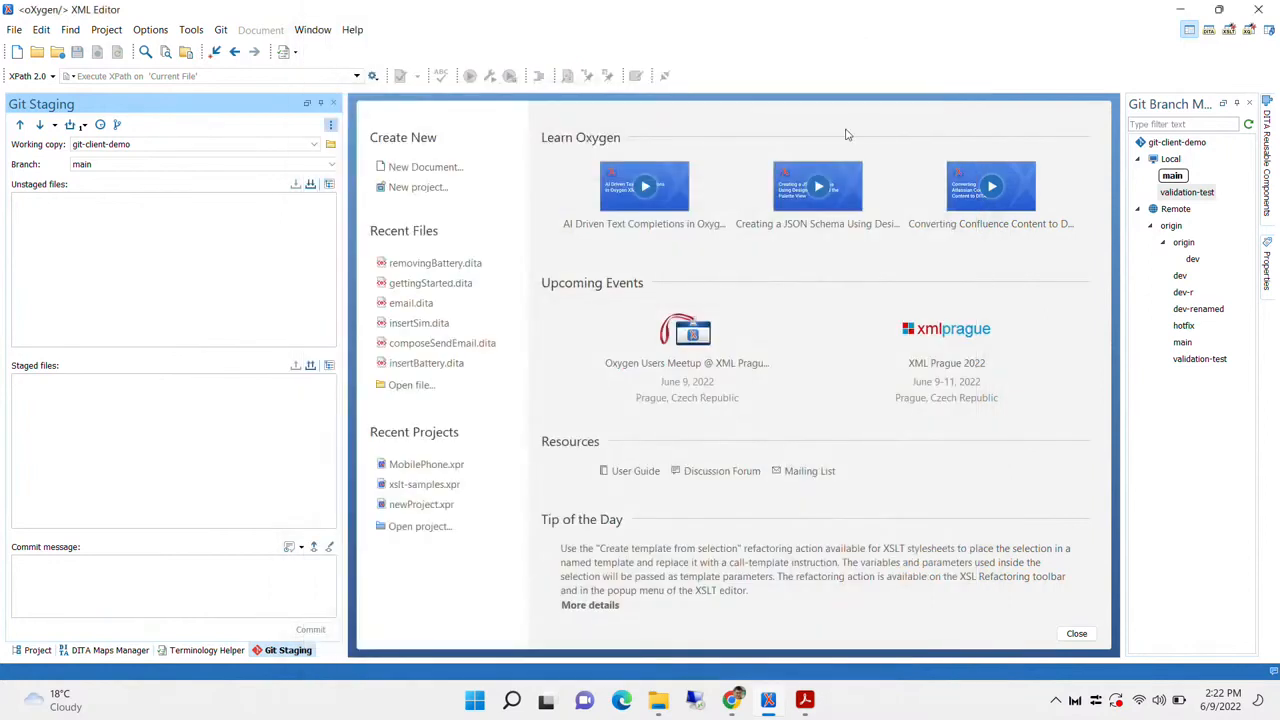
{"action": "left_click", "coordinate": [38, 652]}
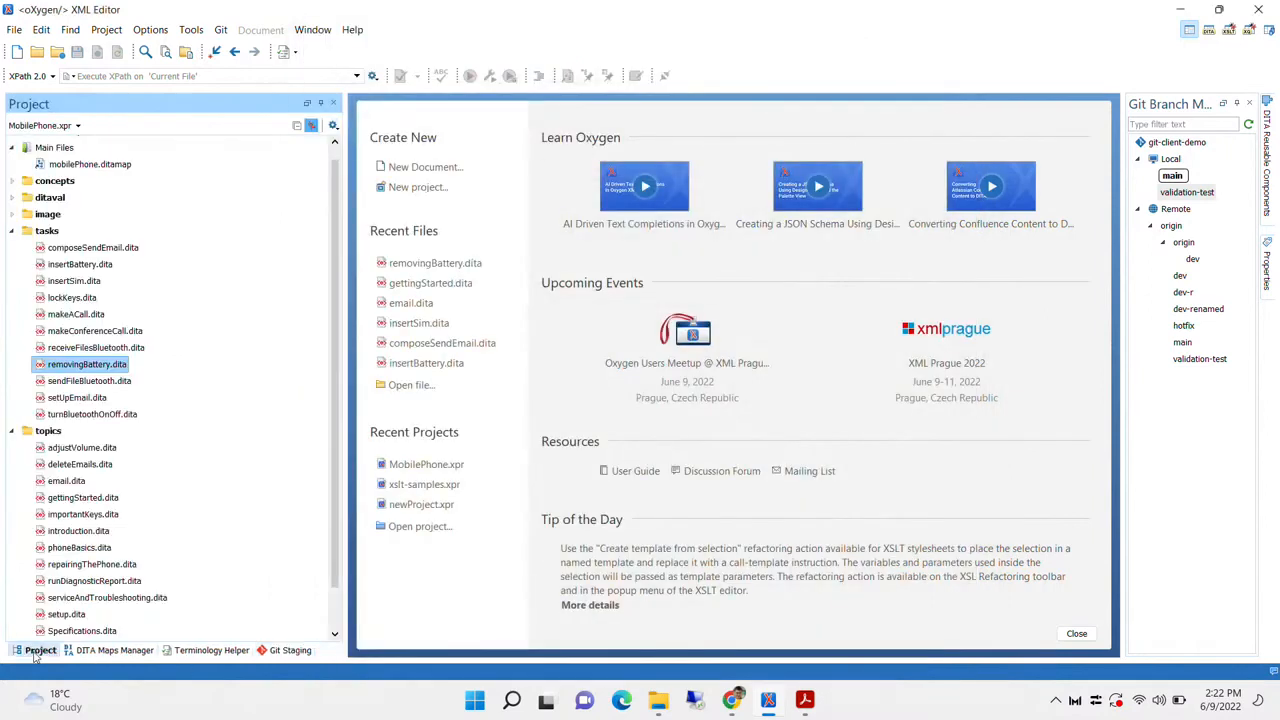
Select mobilePhone.ditamap, then load the userguide.xpr project from the recent projects list
{"action": "left_click", "coordinate": [88, 164]}
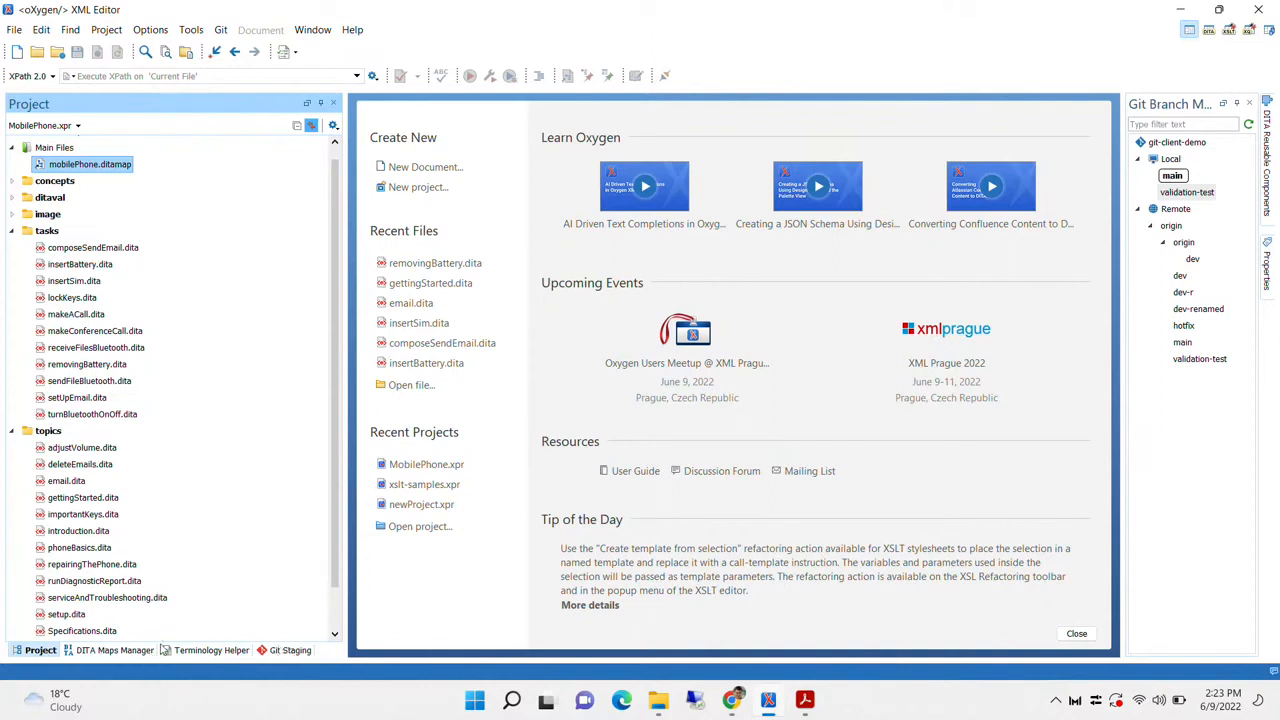
{"action": "left_click", "coordinate": [60, 126]}
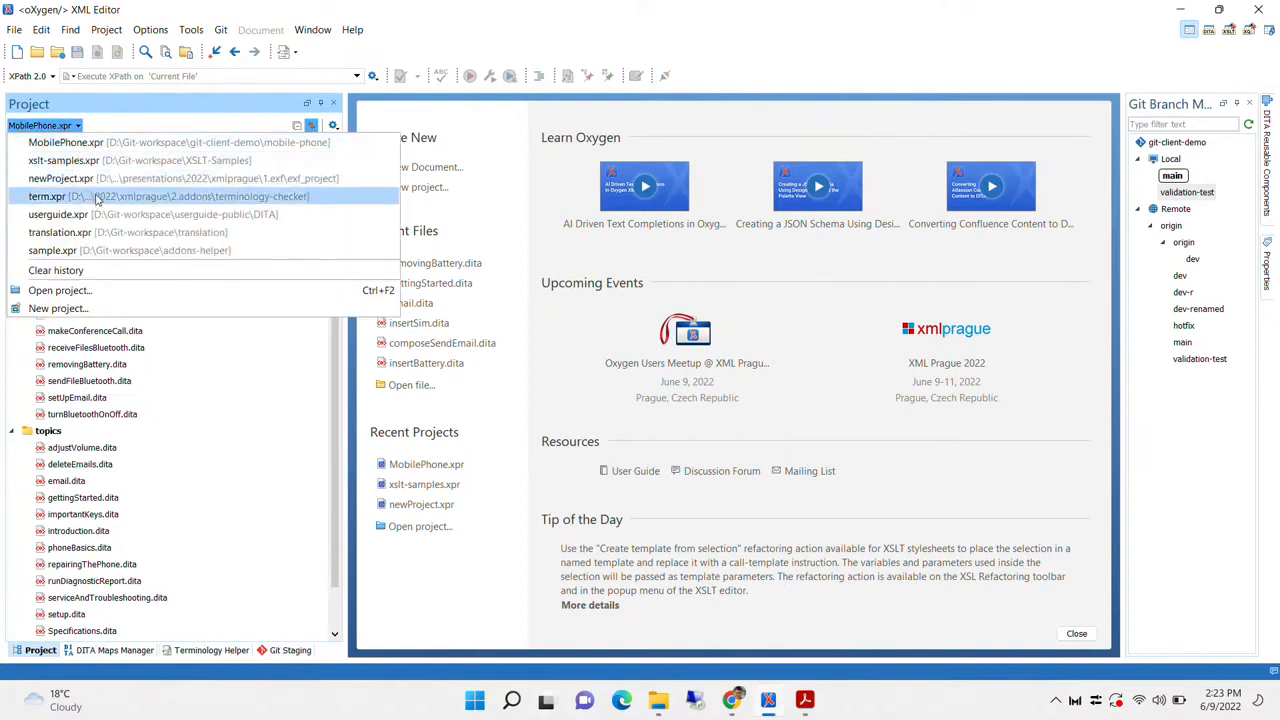
{"action": "left_click", "coordinate": [112, 214]}
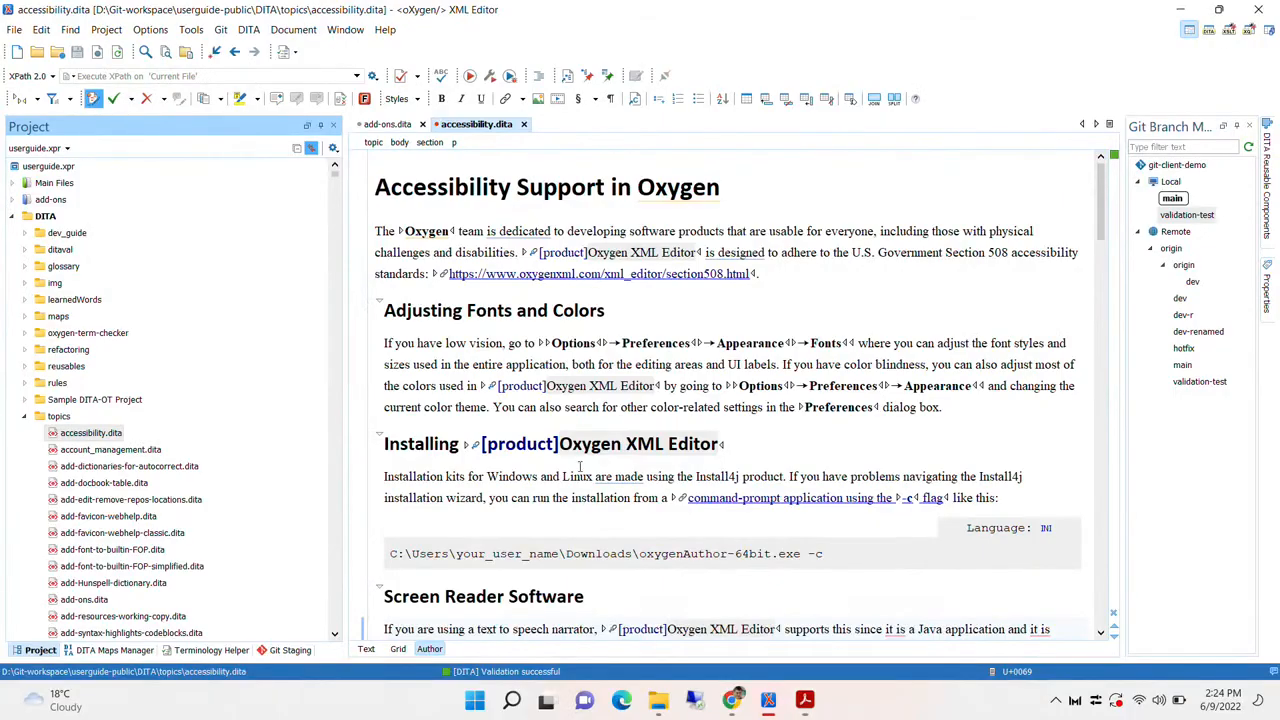
Expand the oxygen-term-checker folder and show the Terminology Helper problems list
{"action": "left_click", "coordinate": [70, 338]}
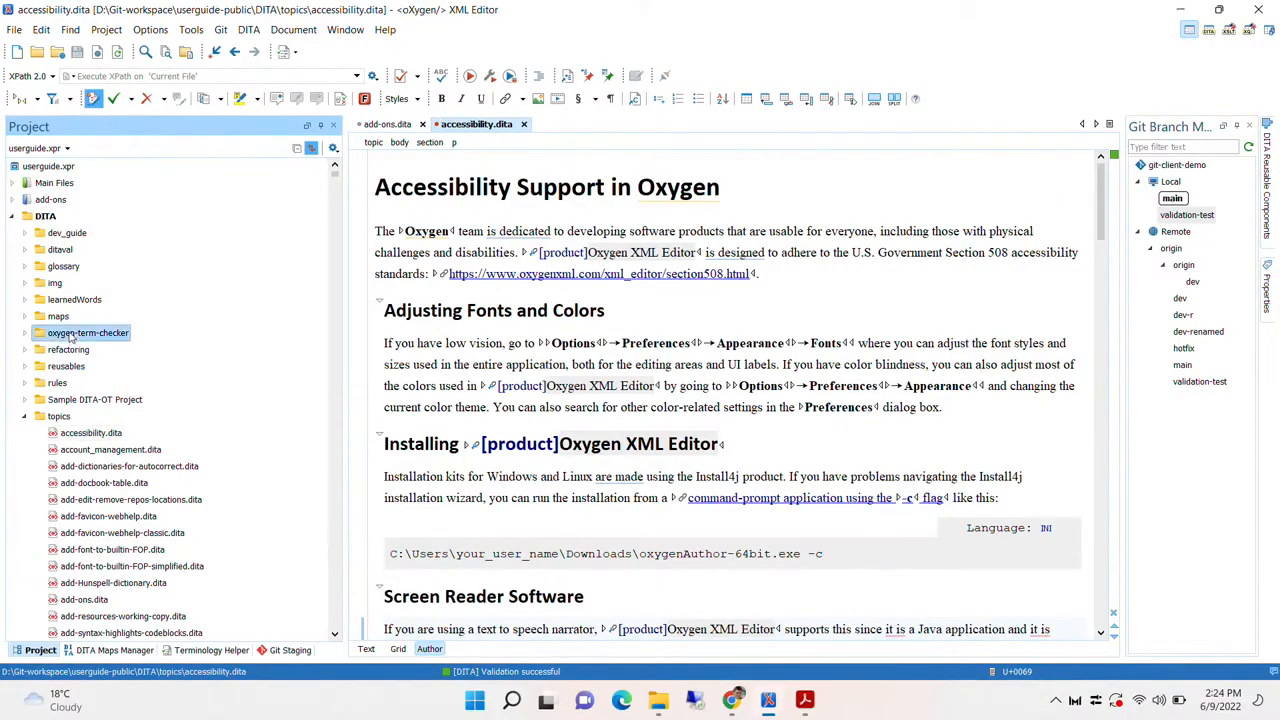
{"action": "double_click", "coordinate": [70, 338]}
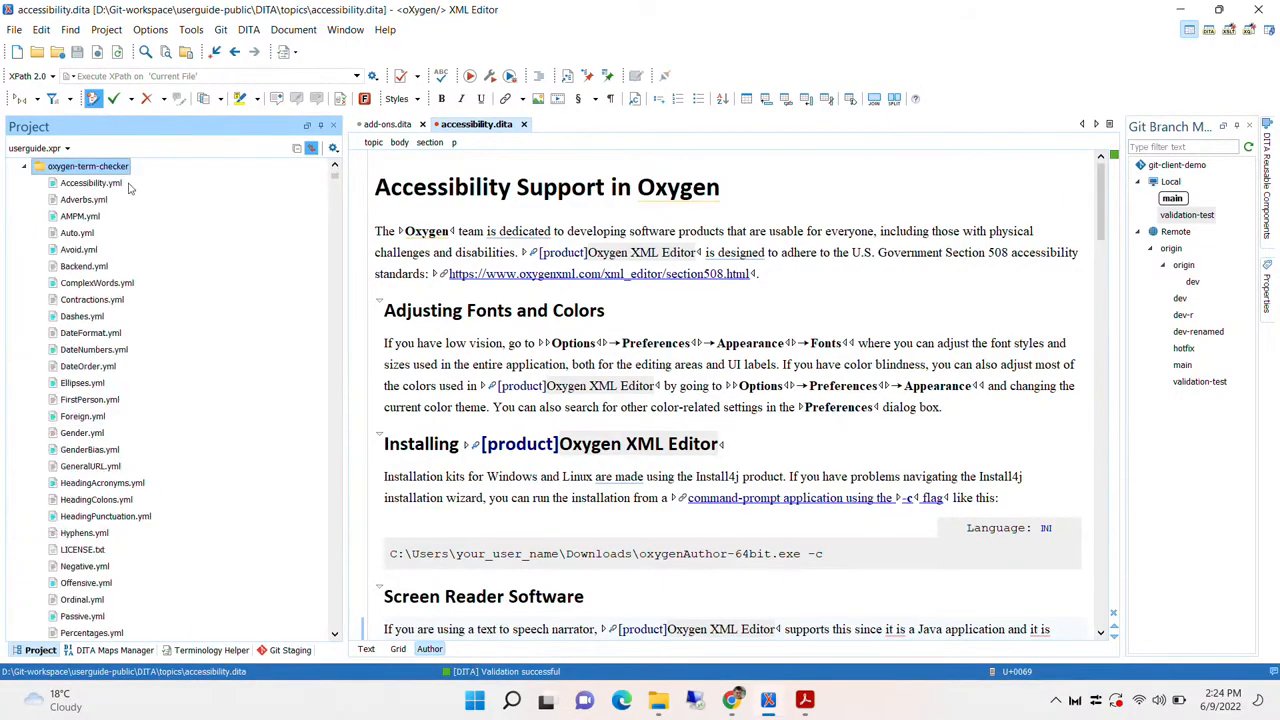
{"action": "left_click", "coordinate": [211, 650]}
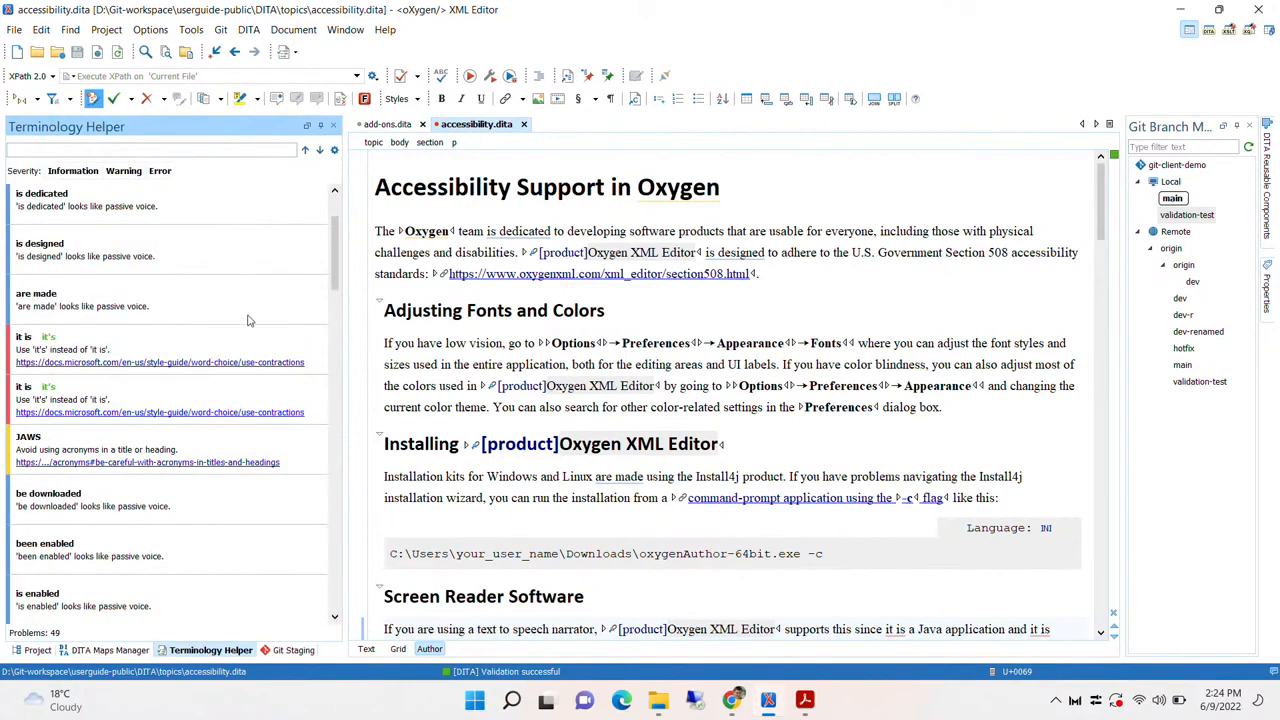
Jump to the flagged 'Oxygen' word and the passive 'is dedicated' phrase, then return to project files
{"action": "scroll", "coordinate": [249, 320], "scroll_direction": "up", "scroll_amount": 2}
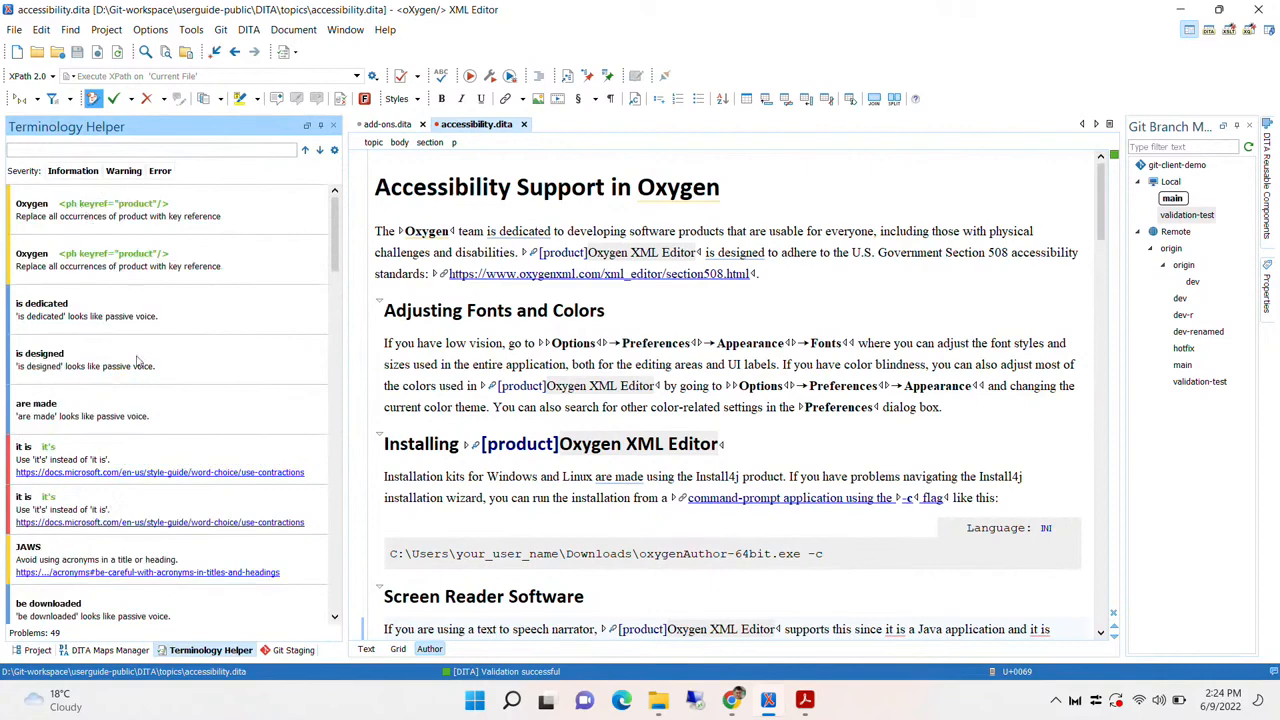
{"action": "left_click", "coordinate": [38, 211]}
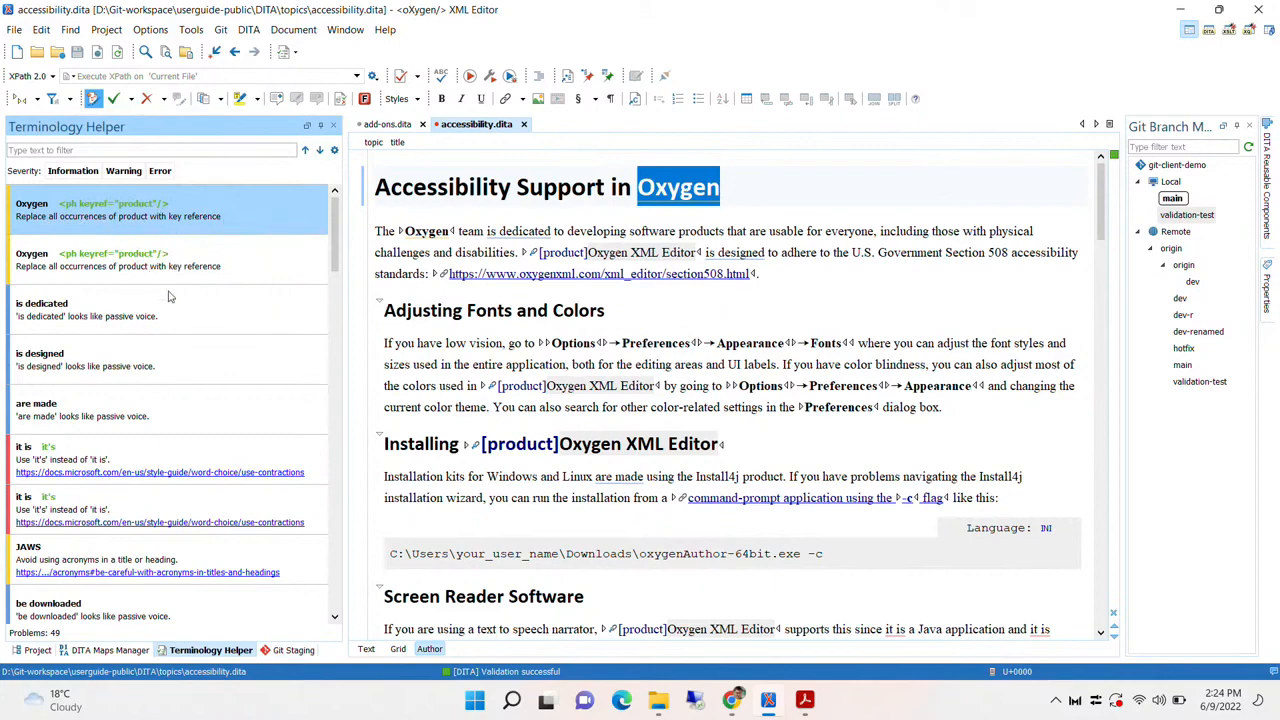
{"action": "left_click", "coordinate": [93, 324]}
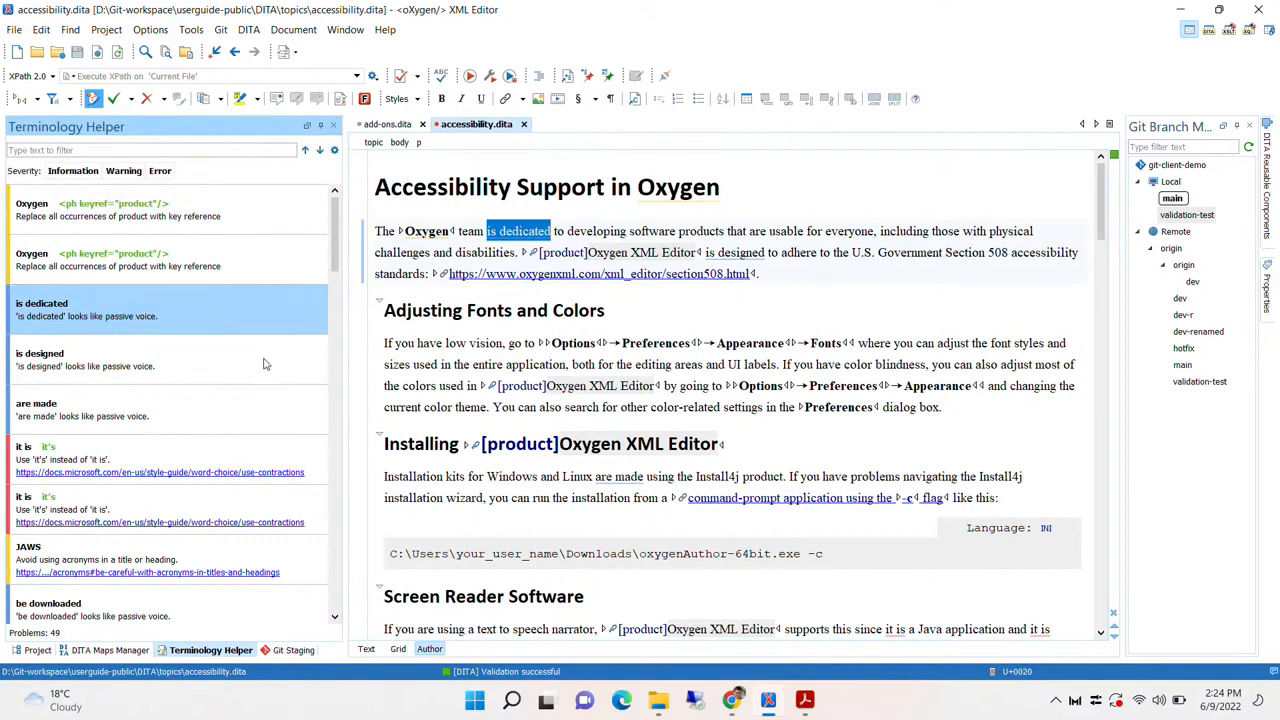
{"action": "scroll", "coordinate": [245, 378], "scroll_direction": "down", "scroll_amount": 1}
{"action": "scroll", "coordinate": [245, 378], "scroll_direction": "down", "scroll_amount": 1}
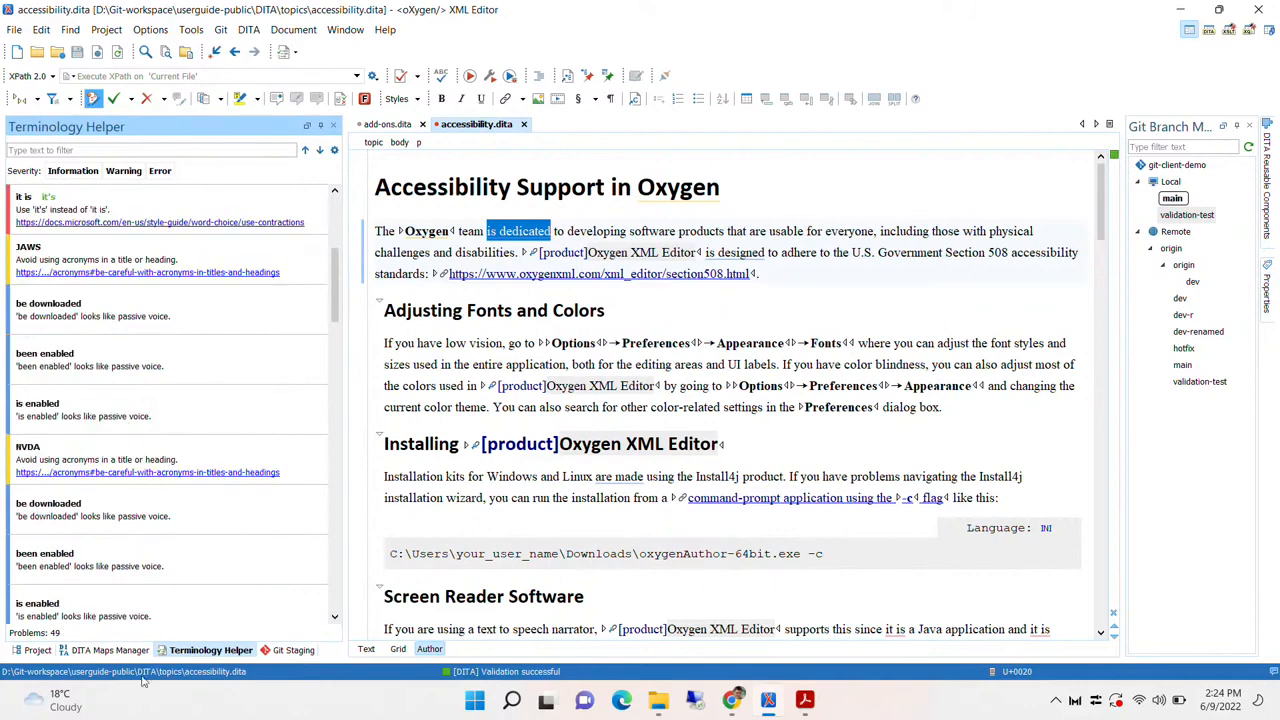
{"action": "left_click", "coordinate": [38, 650]}
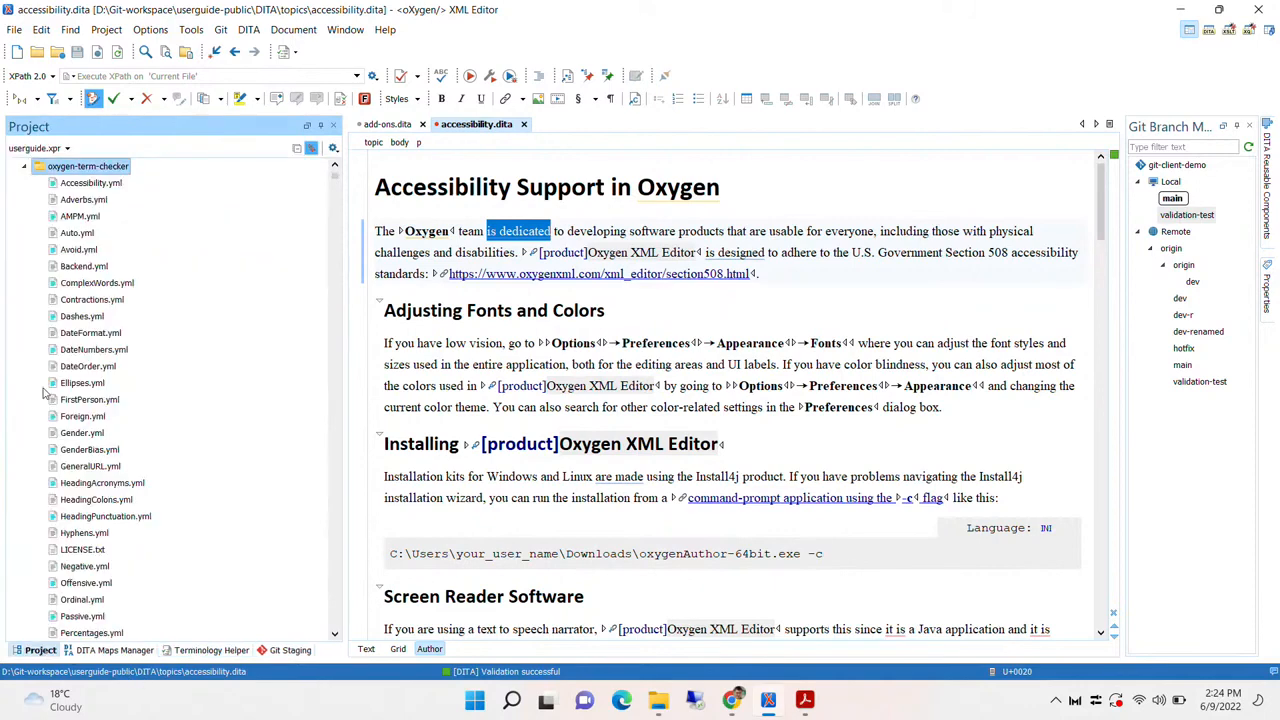
Load term.xpr and open oxygen.xml from terminology-checker > oxygen-term-checker
{"action": "left_click", "coordinate": [38, 148]}
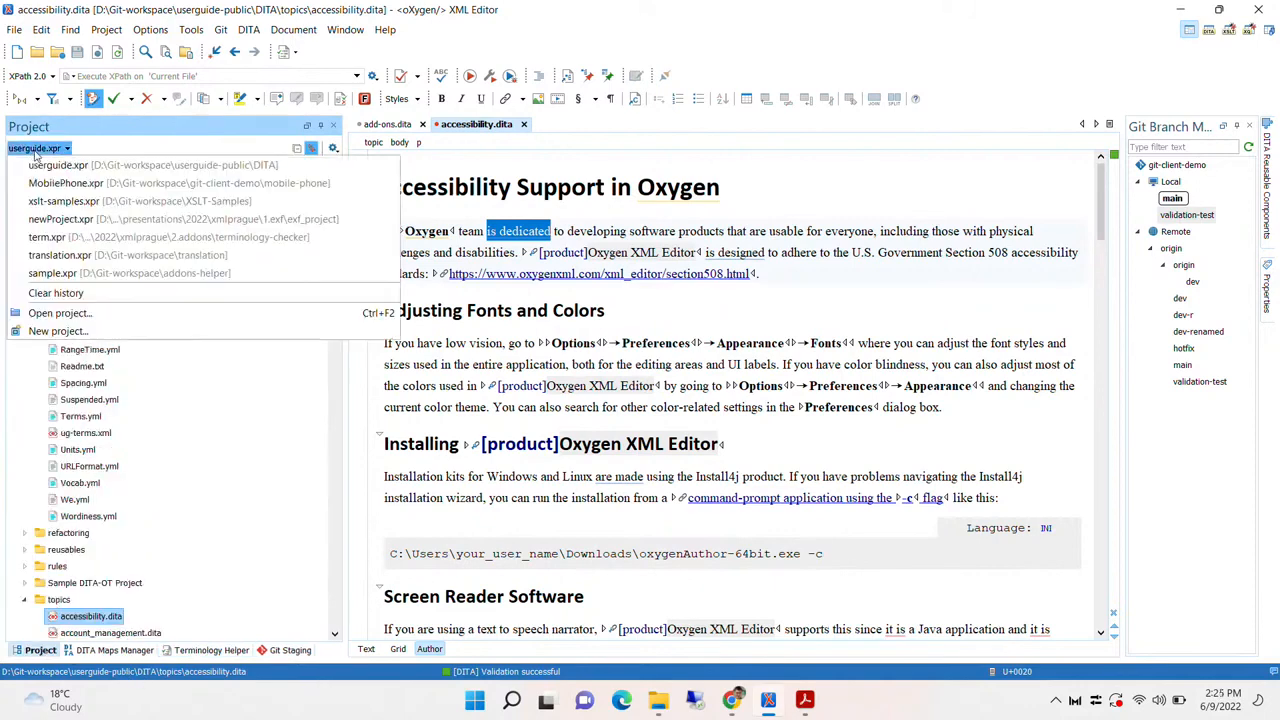
{"action": "left_click", "coordinate": [104, 237]}
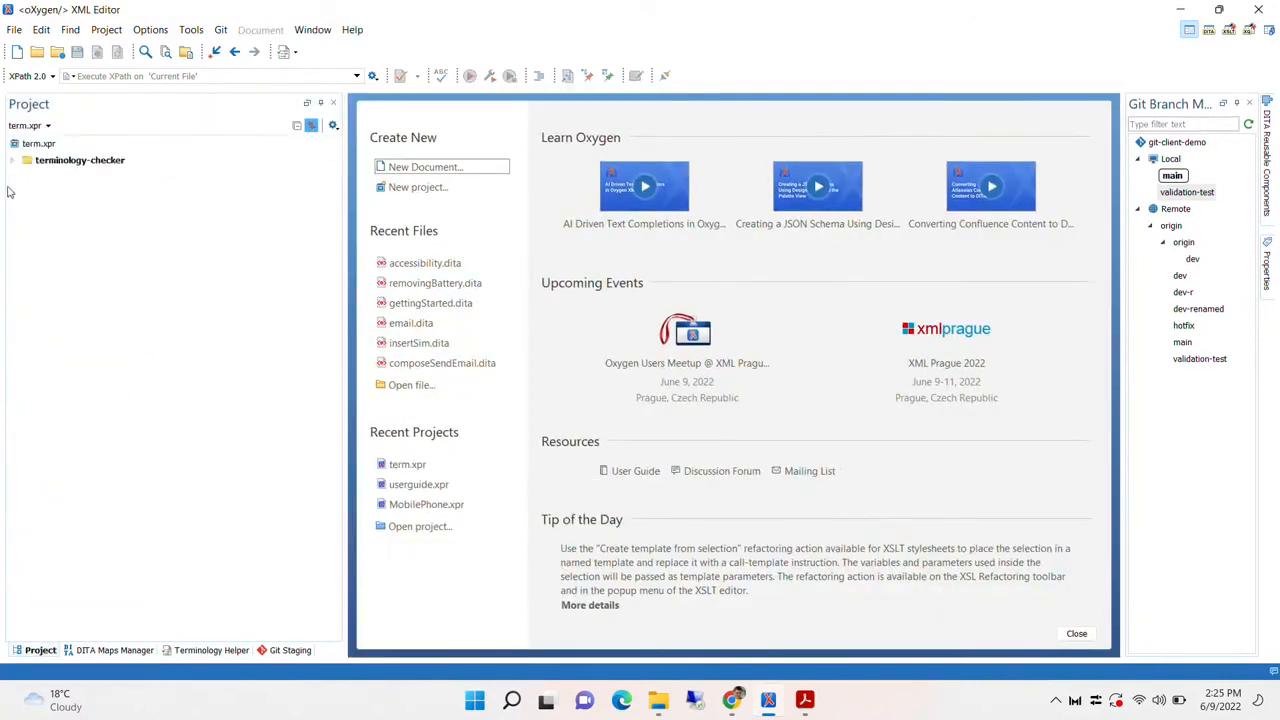
{"action": "left_click", "coordinate": [12, 161]}
{"action": "left_click", "coordinate": [24, 177]}
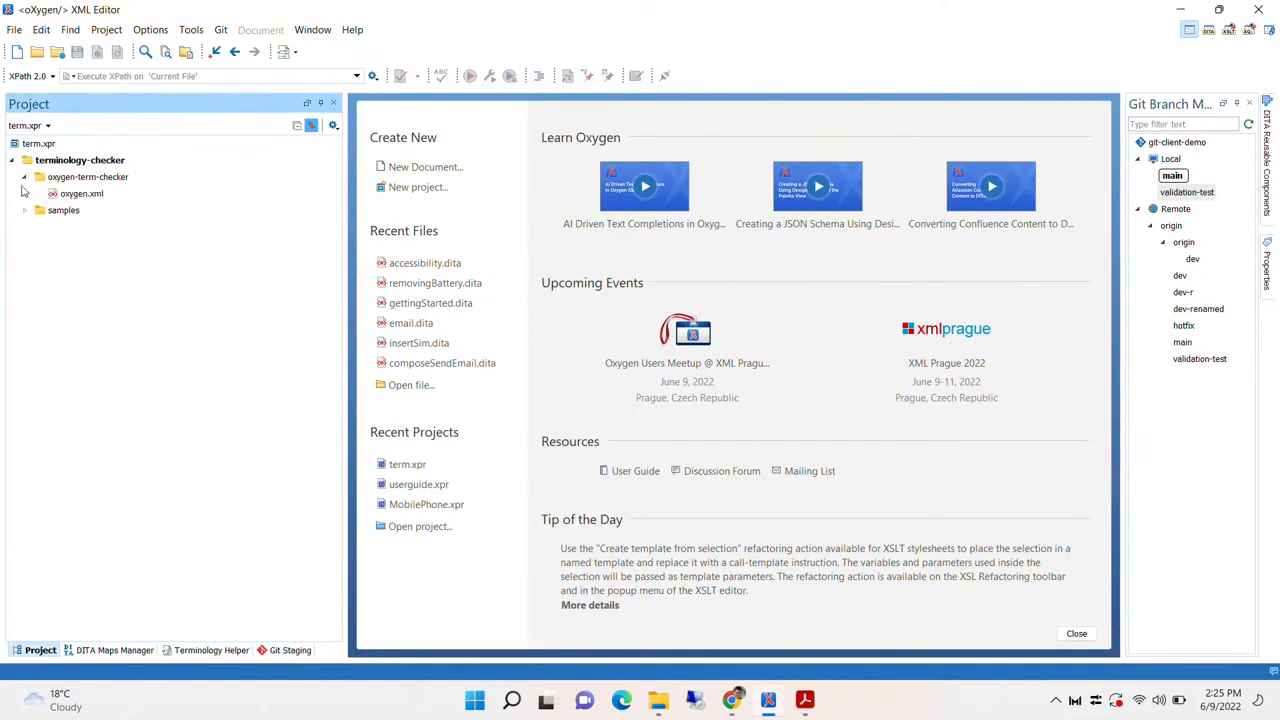
{"action": "double_click", "coordinate": [62, 195]}
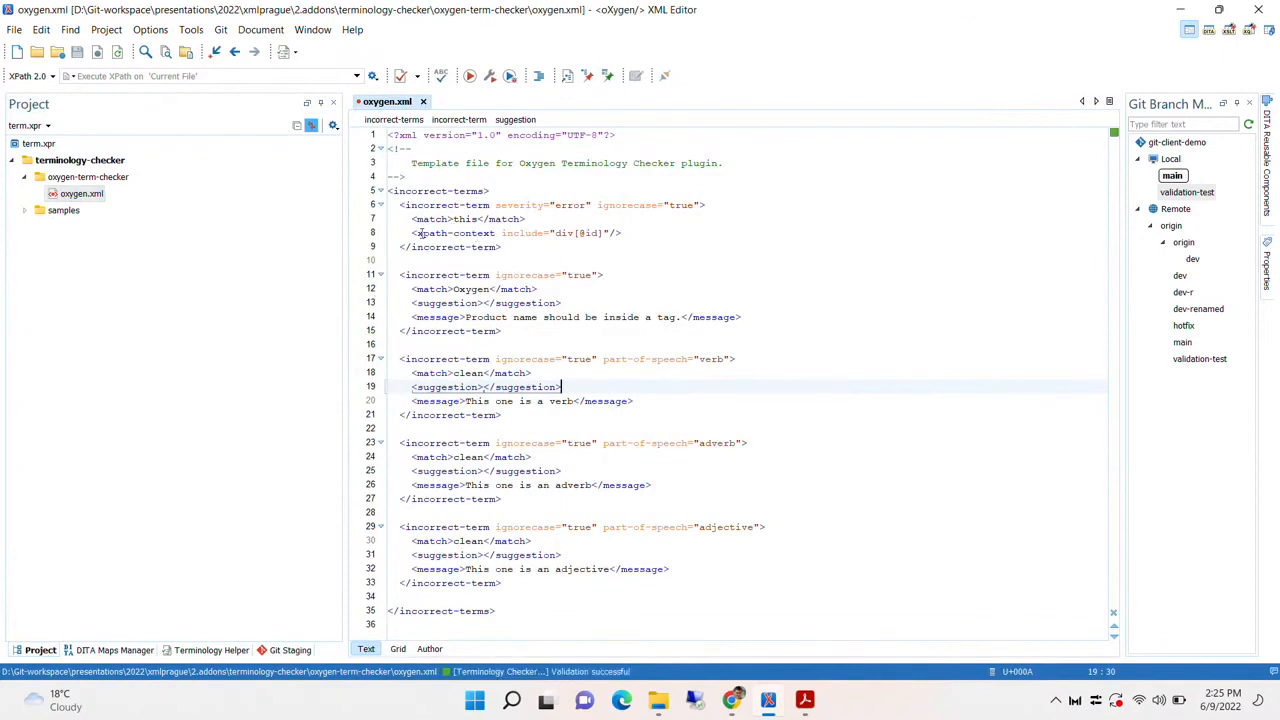
{"action": "left_click_drag", "start_coordinate": [411, 232], "coordinate": [622, 233]}
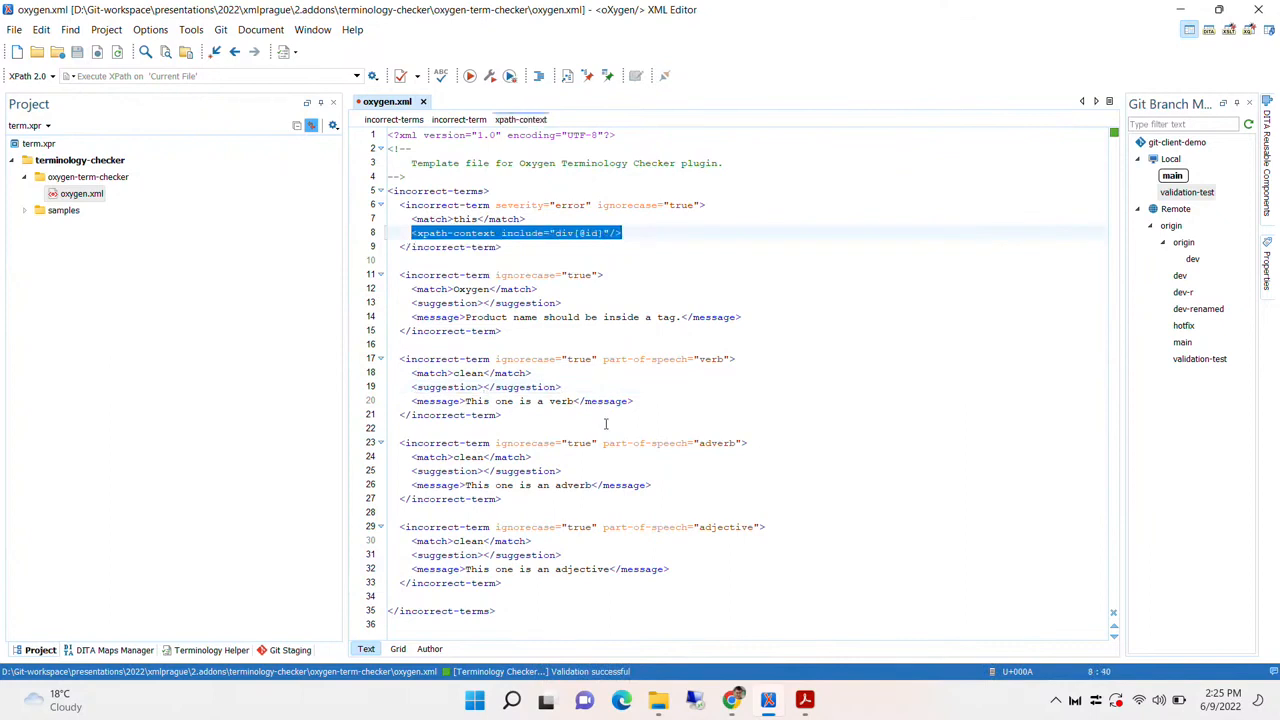
{"action": "double_click", "coordinate": [468, 218]}
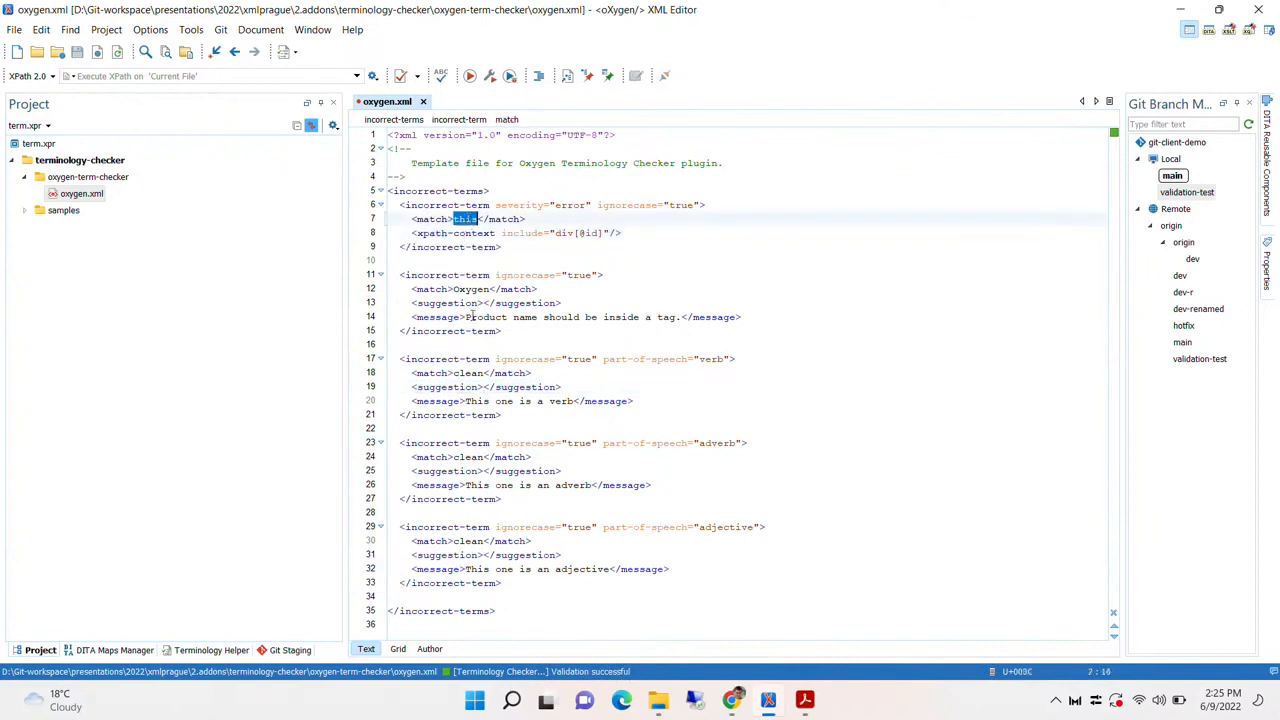
{"action": "left_click_drag", "start_coordinate": [416, 232], "coordinate": [605, 233]}
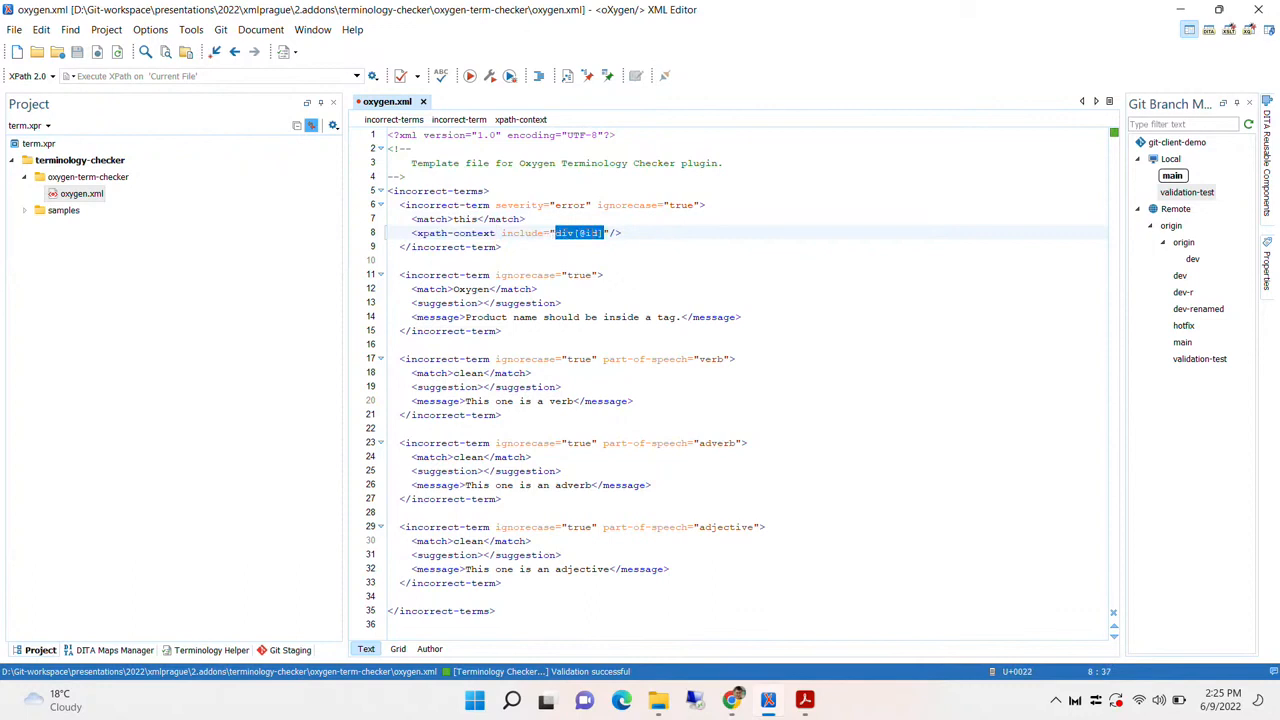
{"action": "double_click", "coordinate": [464, 219]}
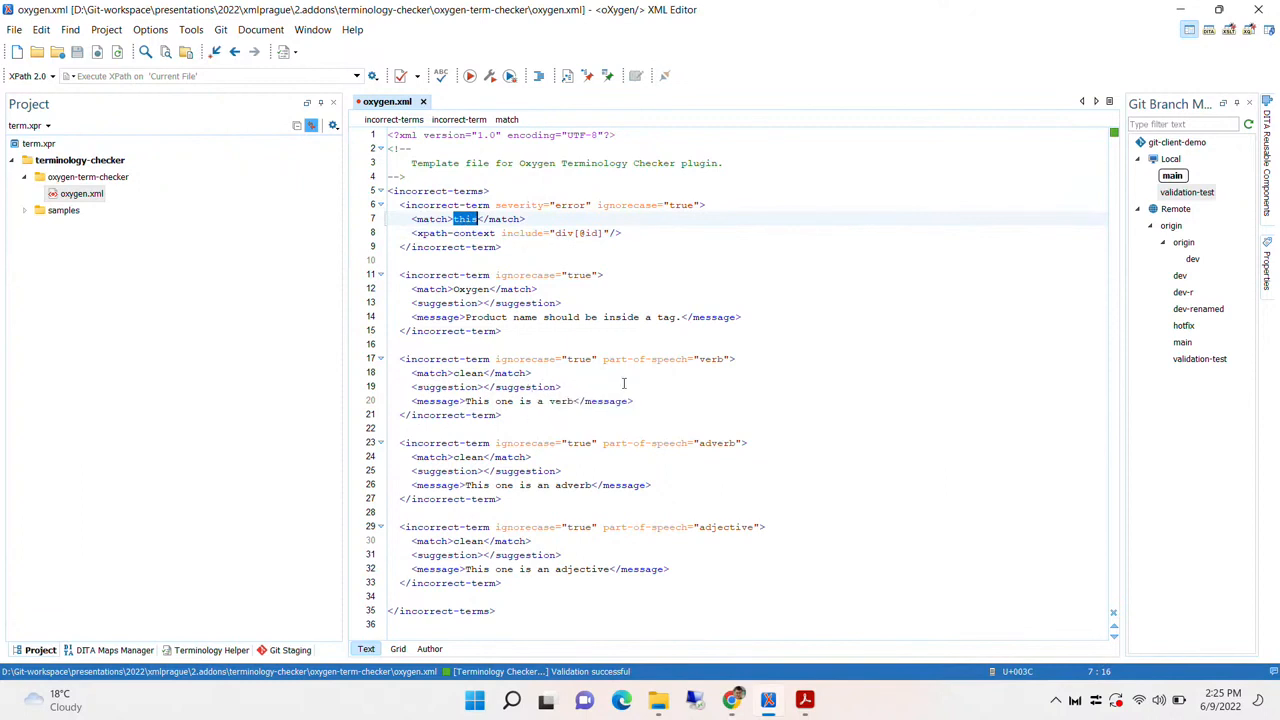
{"action": "left_click_drag", "start_coordinate": [604, 359], "coordinate": [732, 361]}
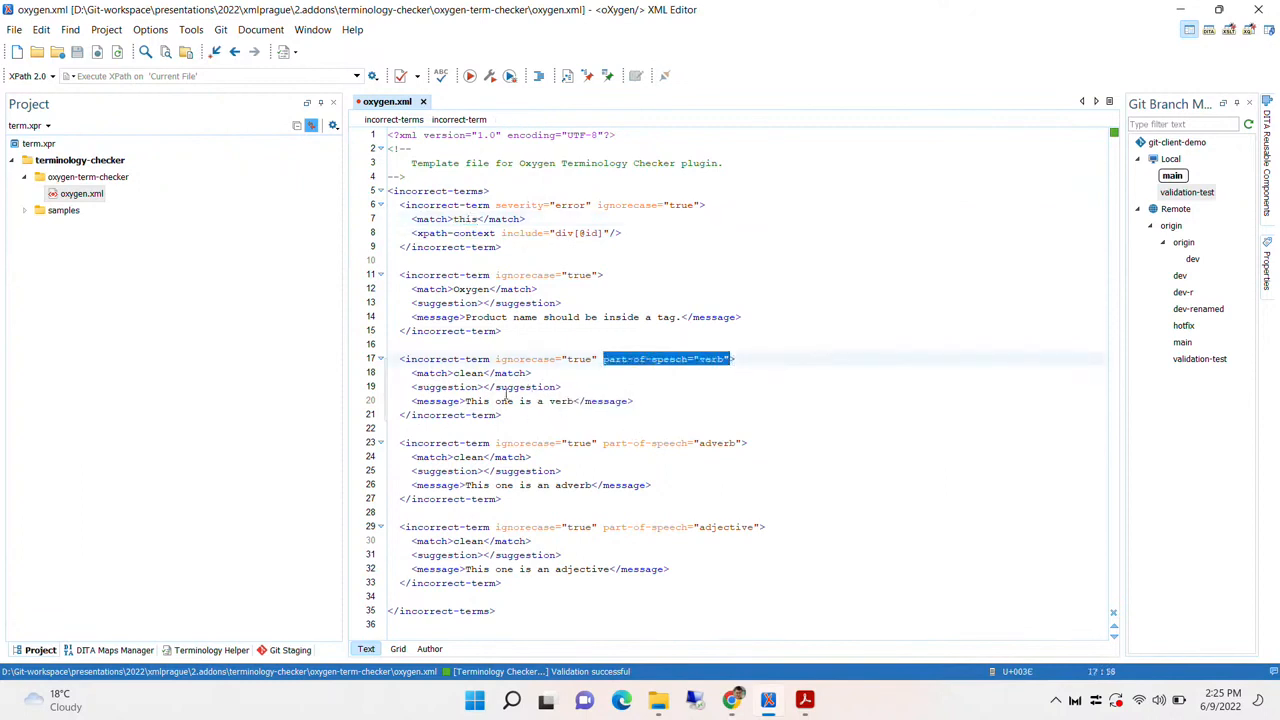
{"action": "double_click", "coordinate": [468, 374]}
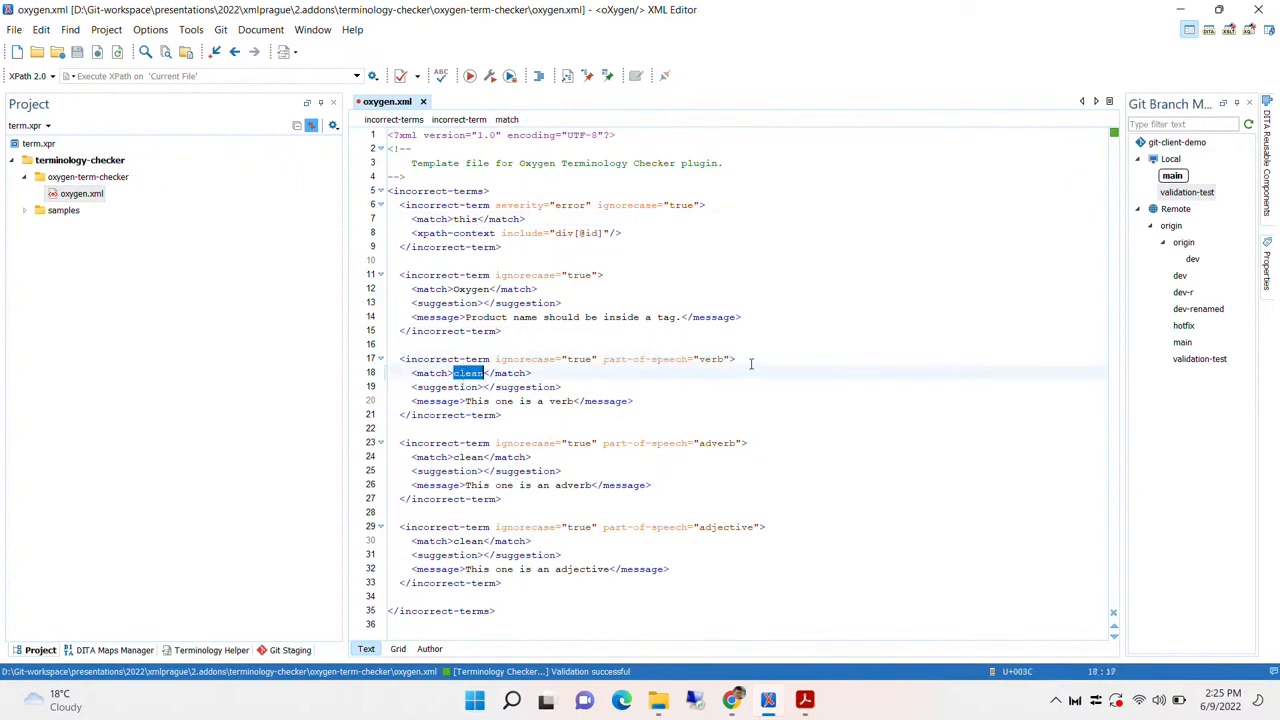
{"action": "double_click", "coordinate": [712, 359]}
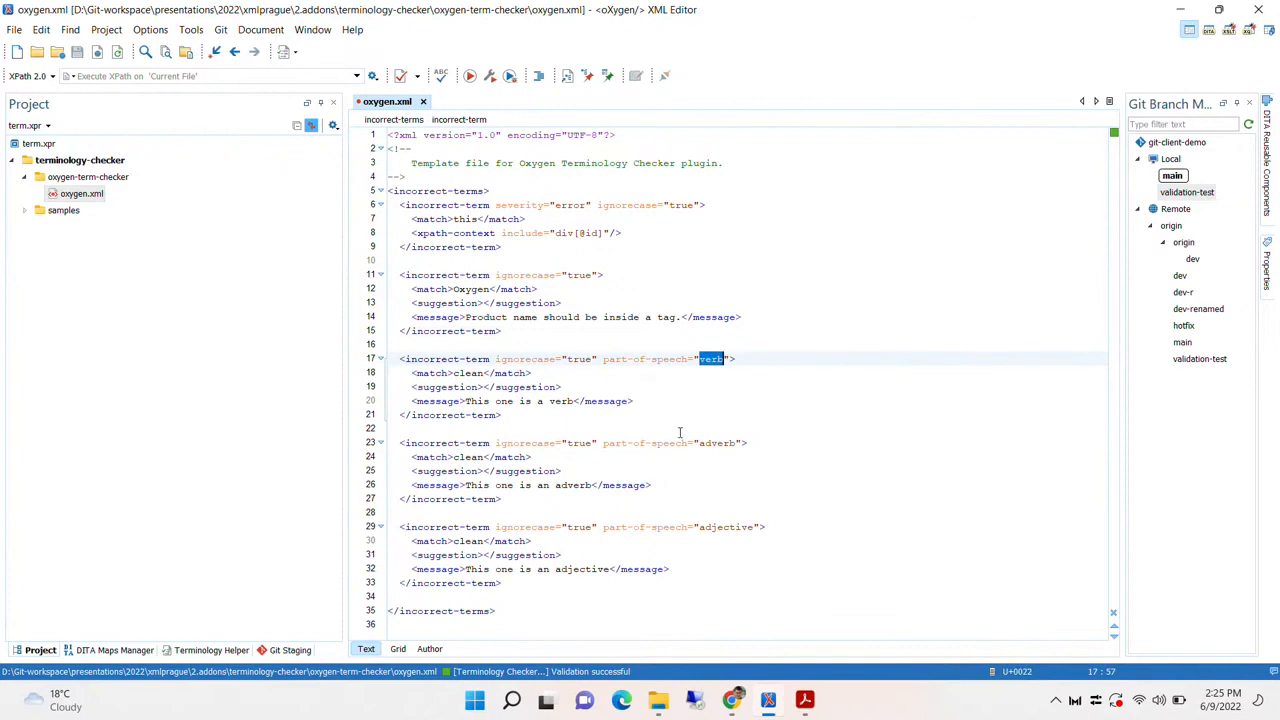